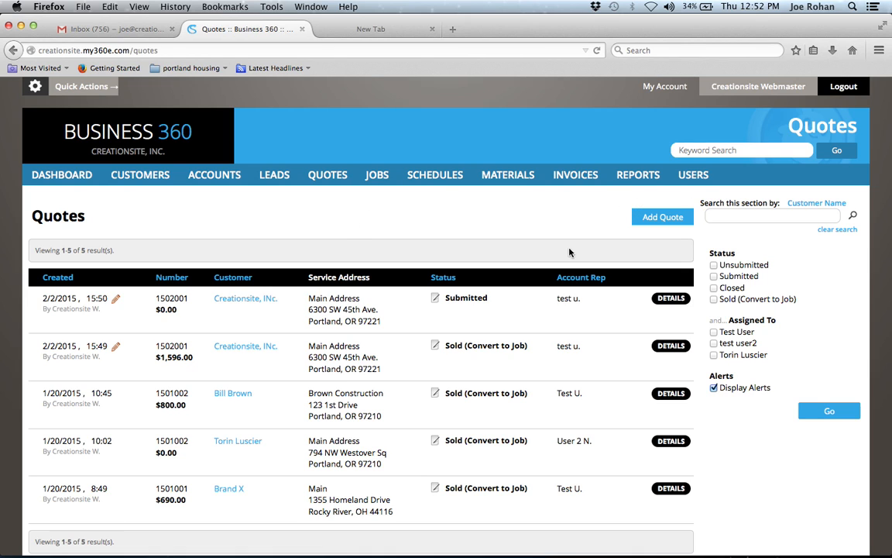
# Create a new quote and enter 'Joe's Quote' as the job name.
pyautogui.click(663, 218)
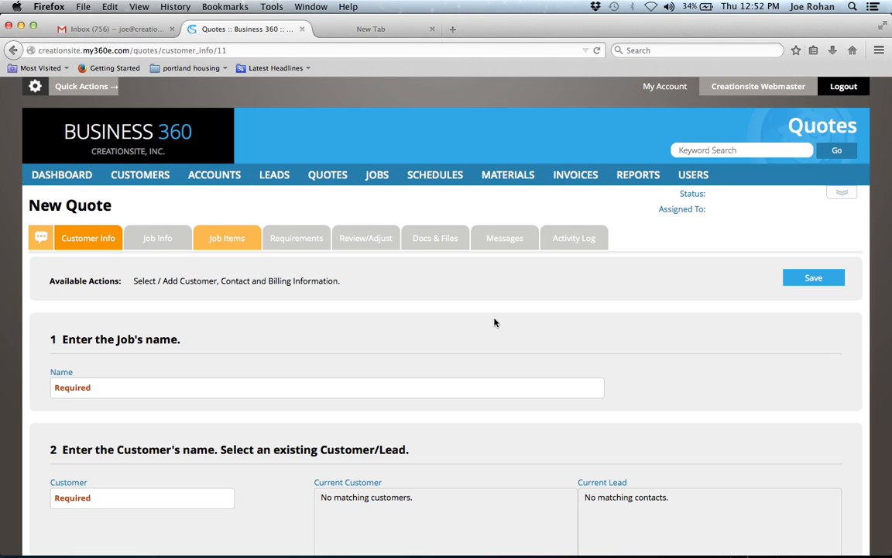
pyautogui.click(106, 389)
pyautogui.write("Joe's Quote")
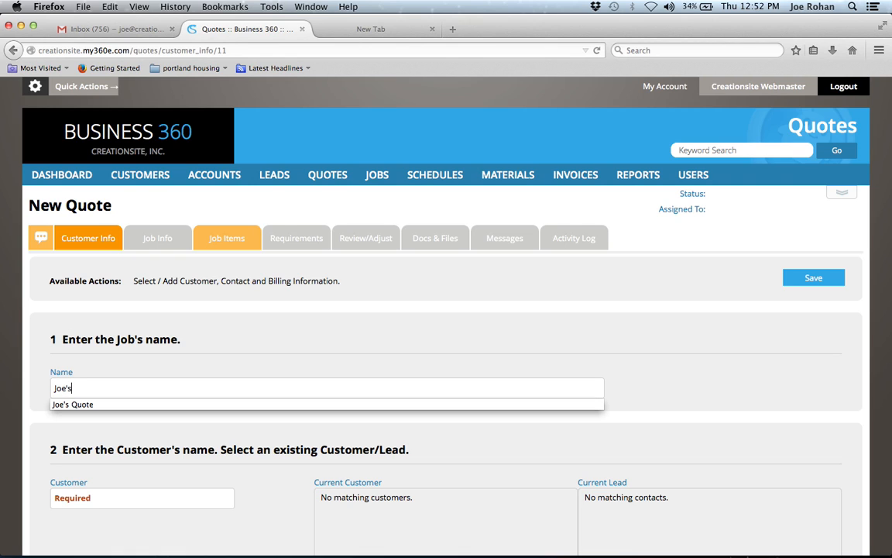
pyautogui.click(96, 499)
# Enter 'Company Z' in the quote's Customer field.
pyautogui.scroll(-2, 96, 500)
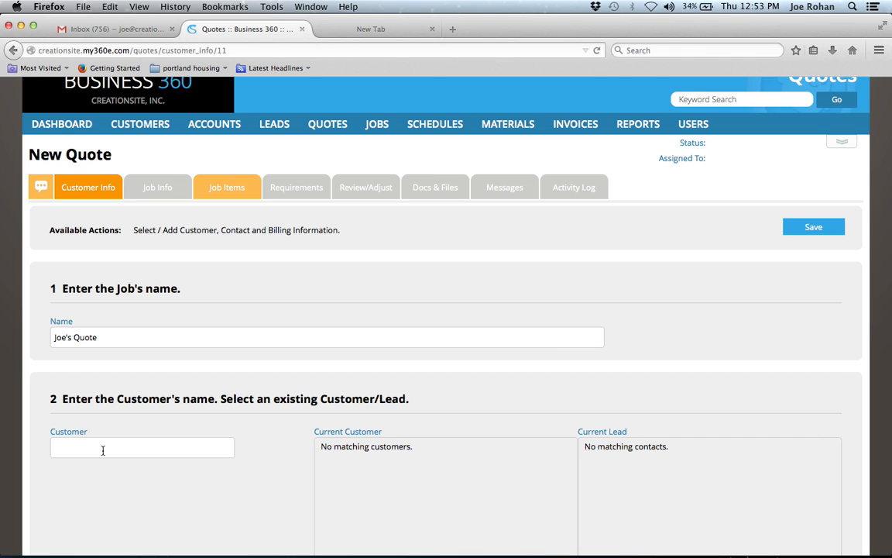
pyautogui.write('Compan')
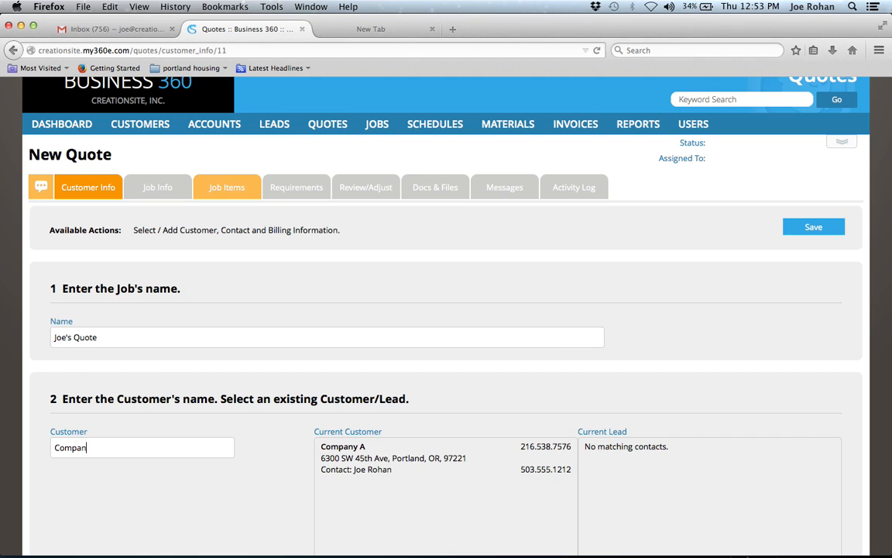
pyautogui.write('y')
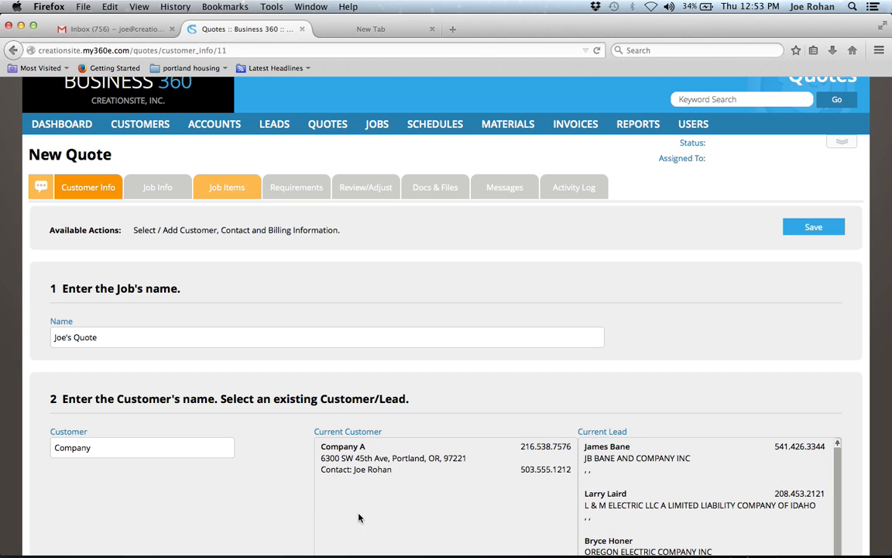
pyautogui.click(232, 453)
pyautogui.write('Z')
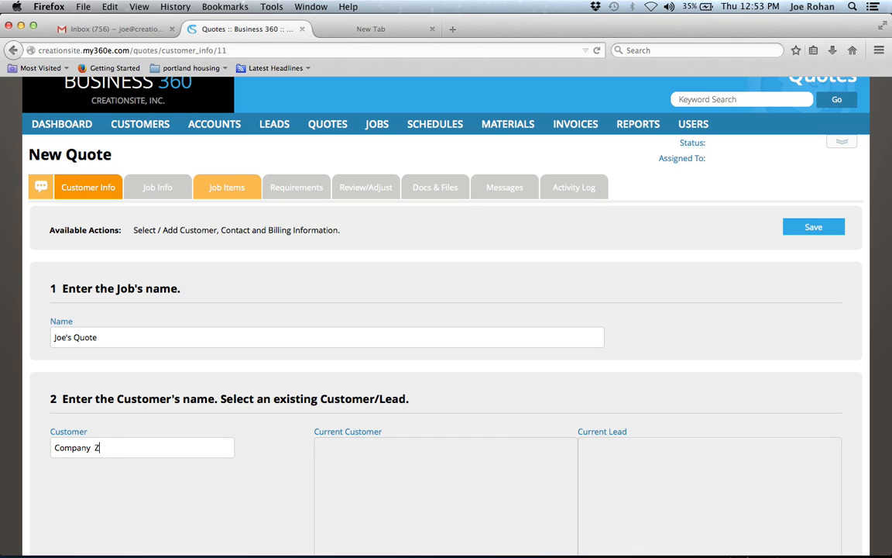
pyautogui.scroll(-5, 103, 462)
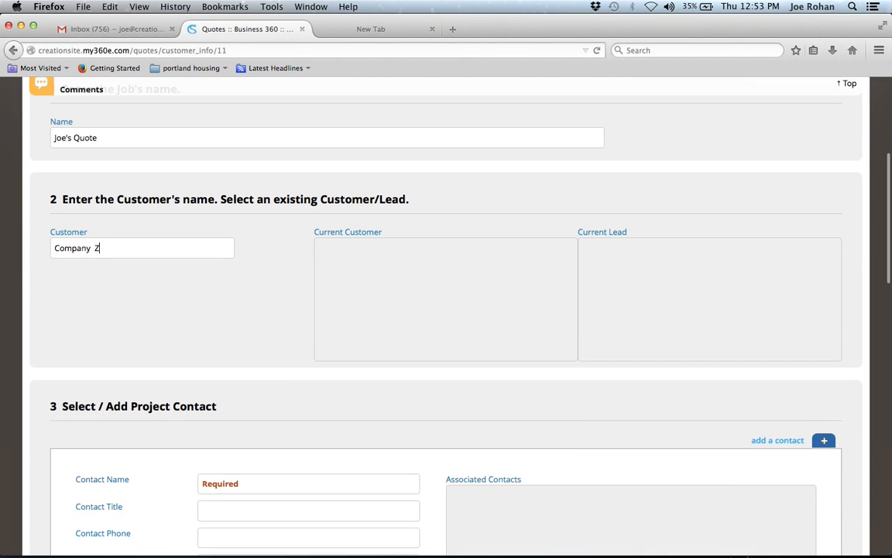
# Enter the project contact's full name and the title CEO.
pyautogui.scroll(-3, 213, 400)
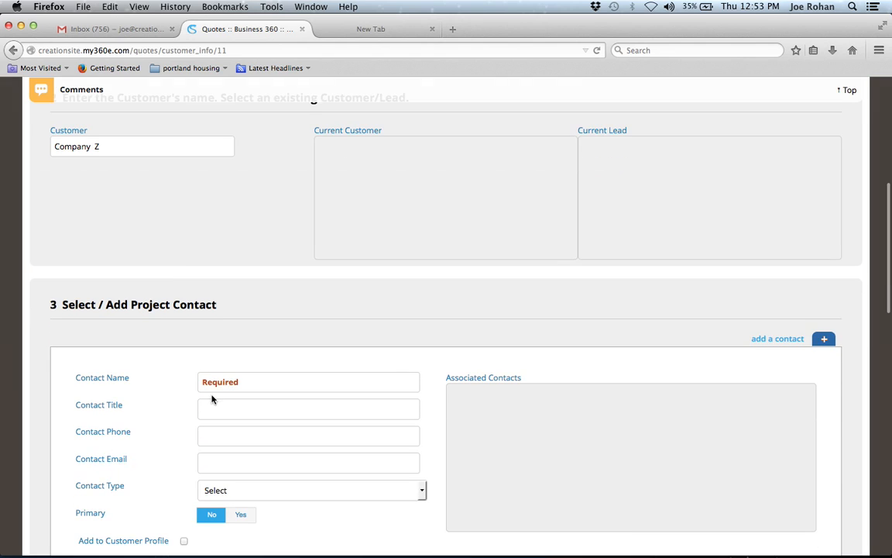
pyautogui.click(243, 376)
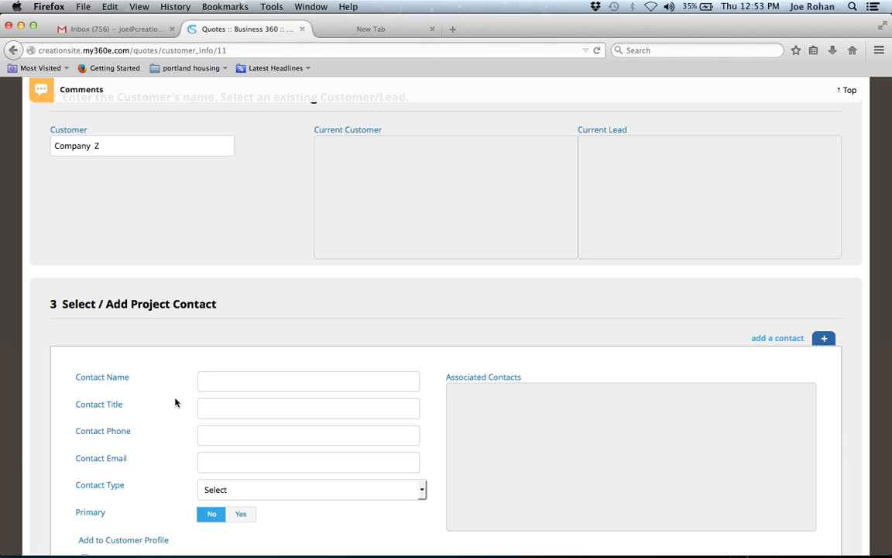
pyautogui.scroll(-1, 161, 408)
pyautogui.scroll(1, 161, 409)
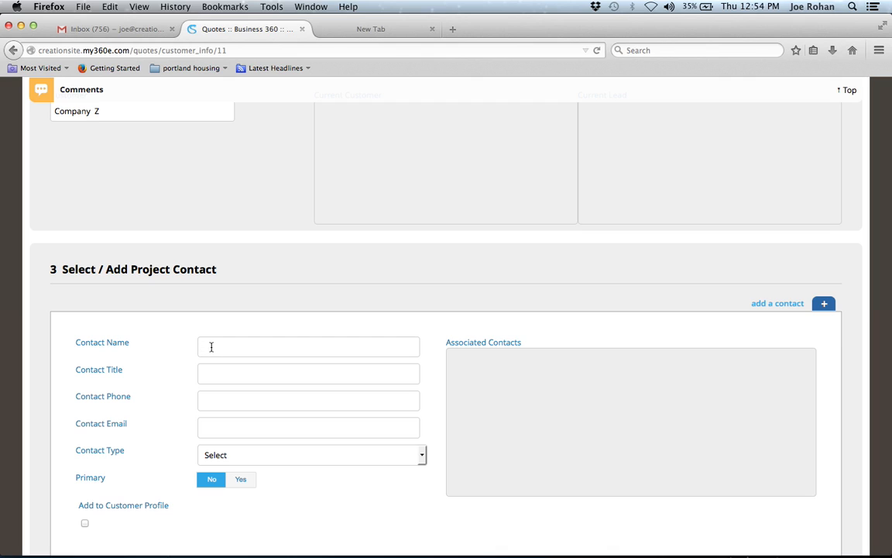
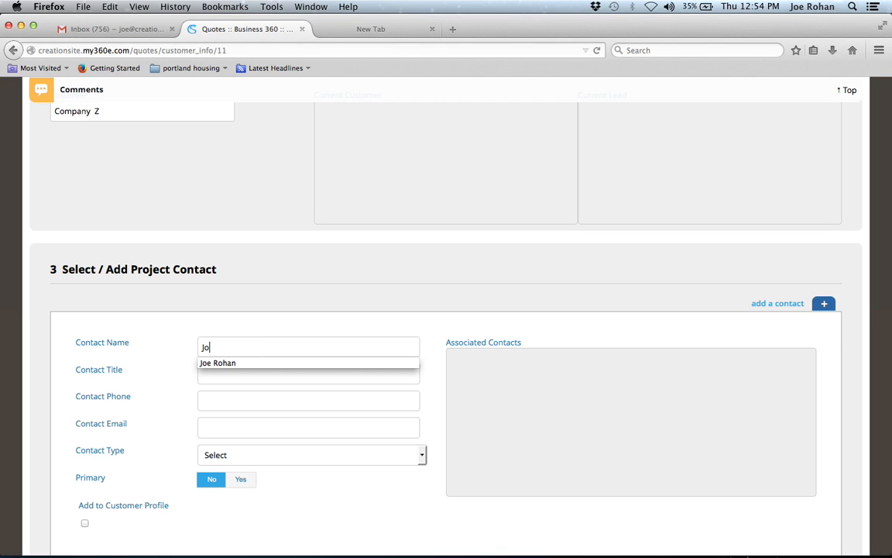
pyautogui.click(208, 375)
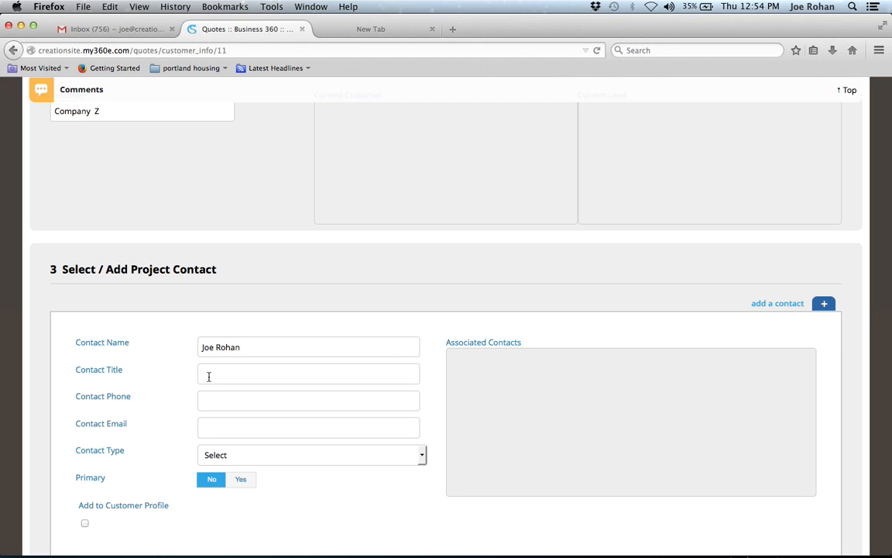
pyautogui.write('CEO')
# Fill in the contact's phone number and e-mail address.
pyautogui.click(215, 402)
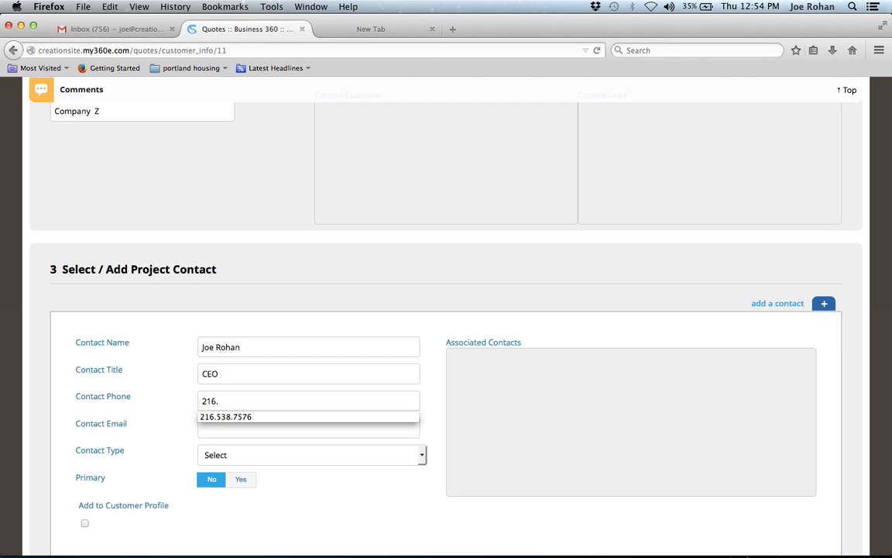
pyautogui.click(218, 422)
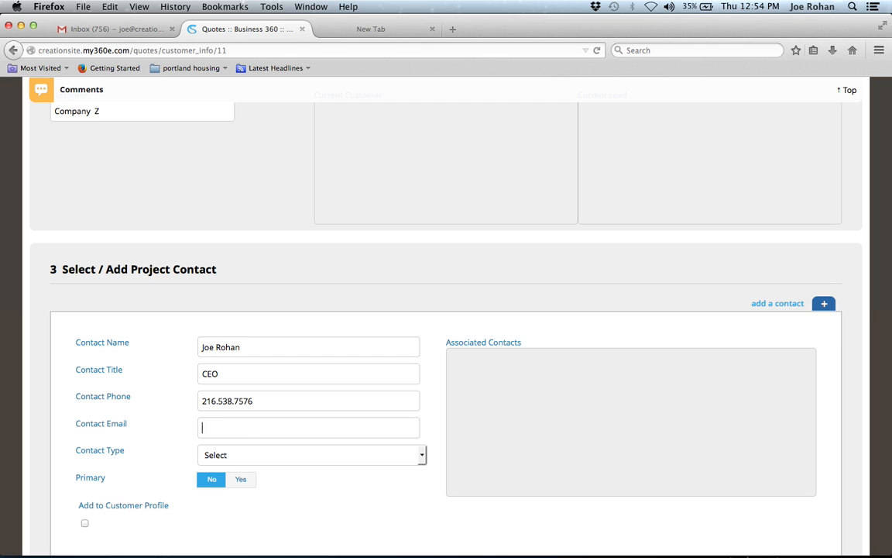
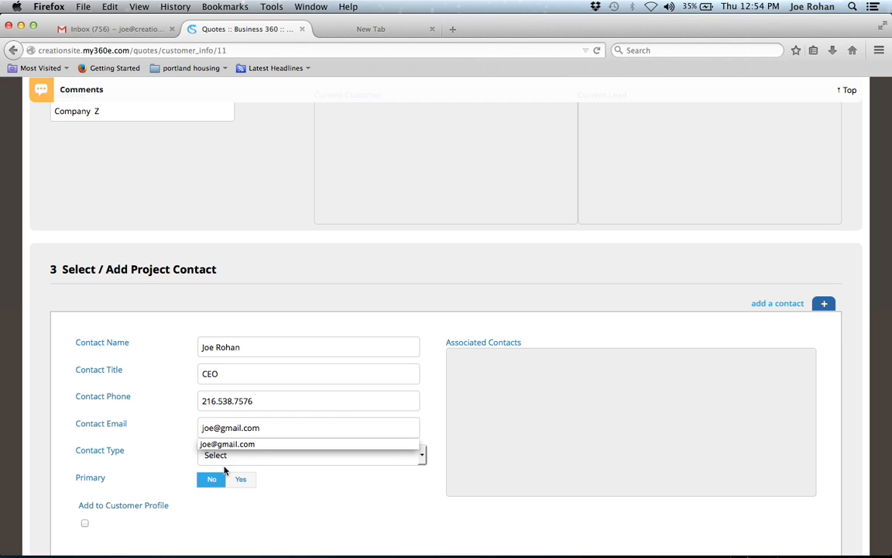
# Set the contact's Primary option to Yes and tick Add to Customer Profile.
pyautogui.click(250, 457)
pyautogui.click(173, 460)
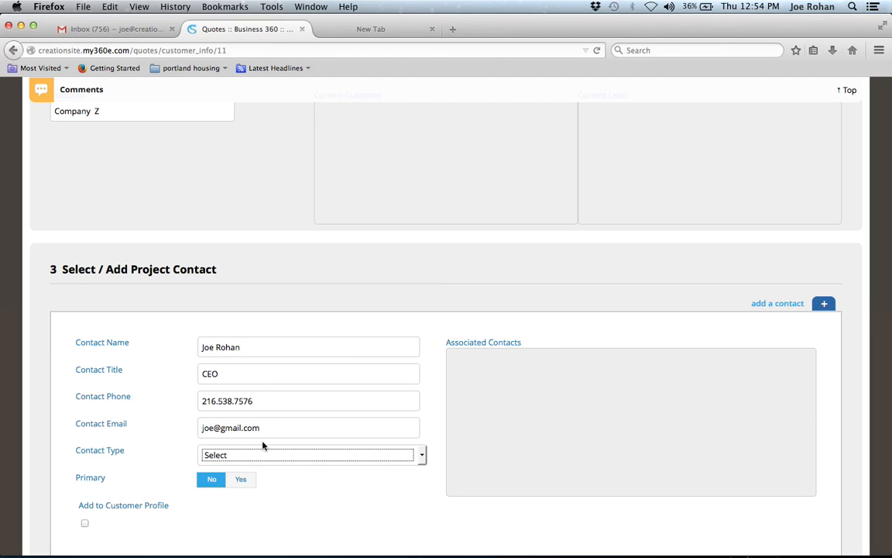
pyautogui.click(243, 484)
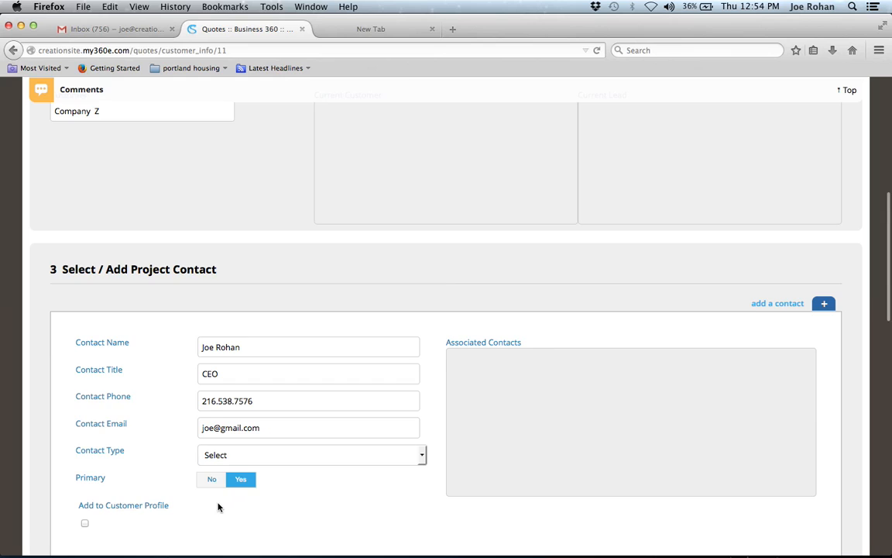
pyautogui.scroll(-2, 219, 506)
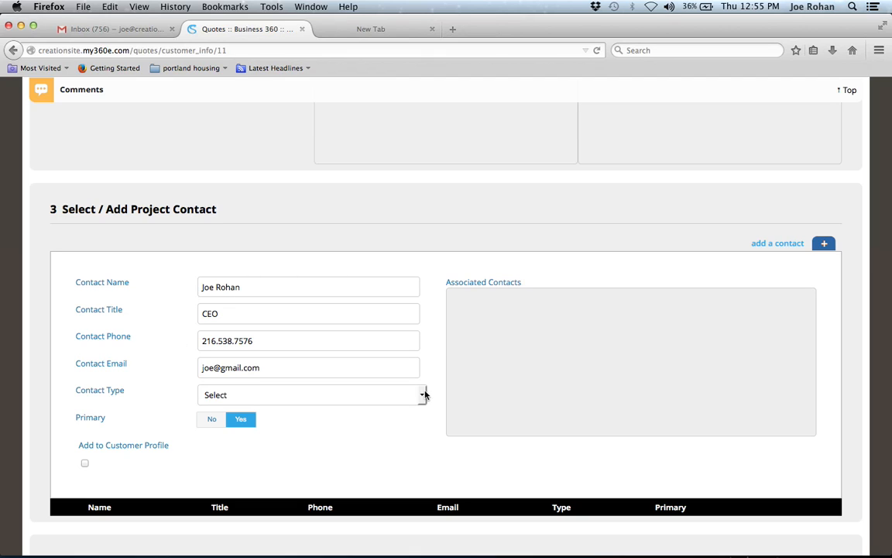
pyautogui.click(85, 462)
pyautogui.scroll(-5, 165, 379)
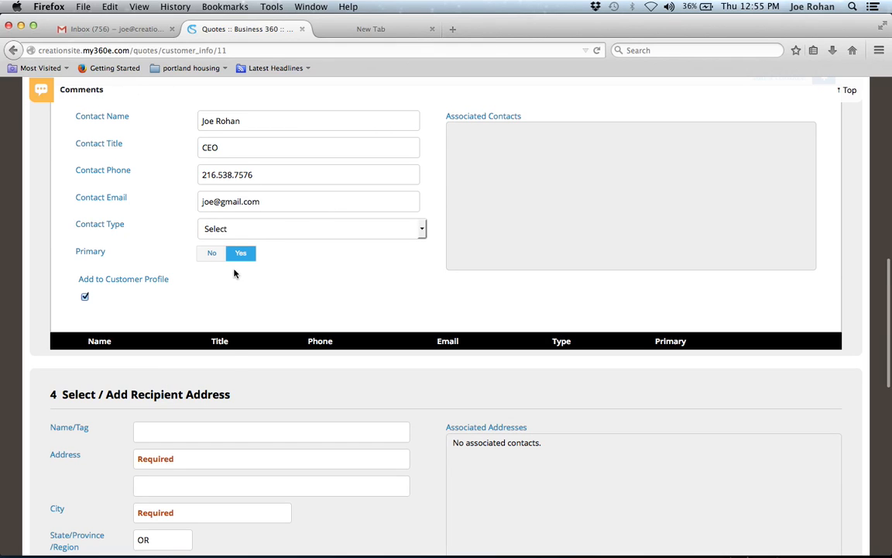
pyautogui.scroll(-3, 235, 361)
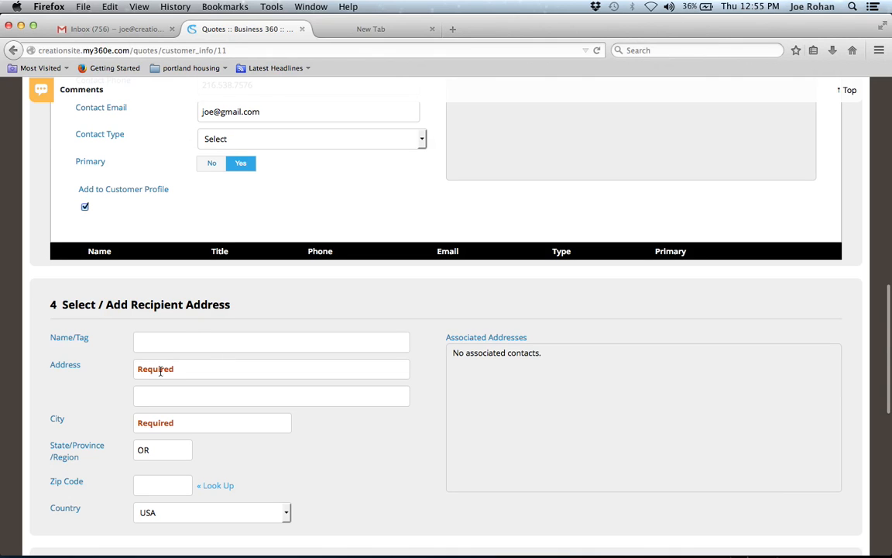
pyautogui.click(184, 372)
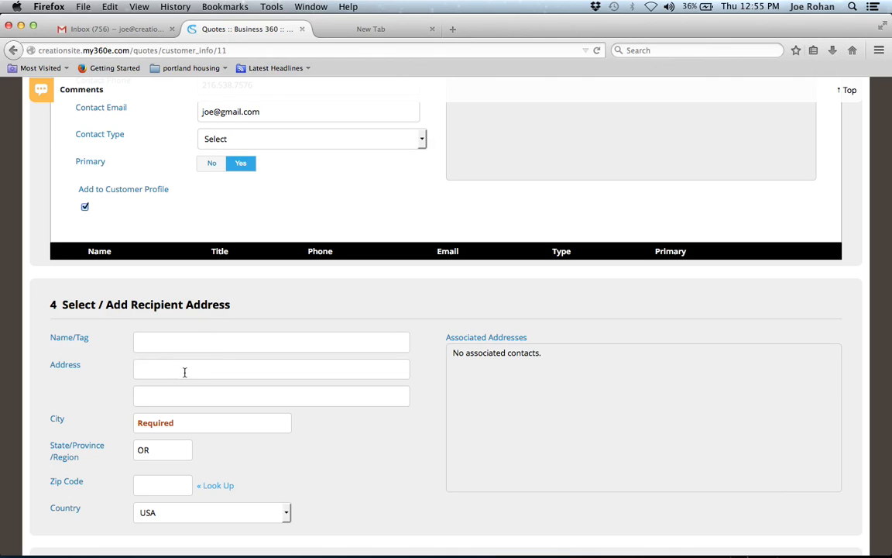
pyautogui.write('12')
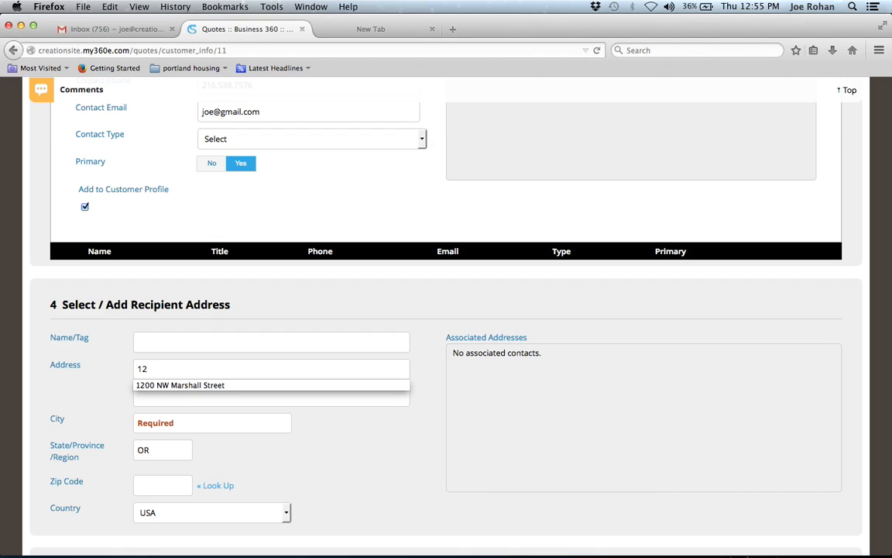
pyautogui.press('Down')
pyautogui.press('Tab')
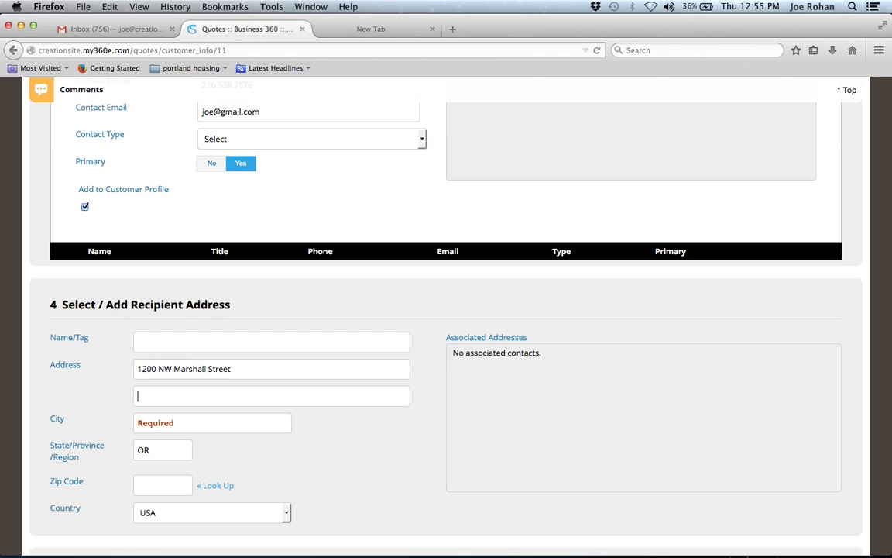
pyautogui.click(178, 425)
pyautogui.write('por')
pyautogui.press('Tab')
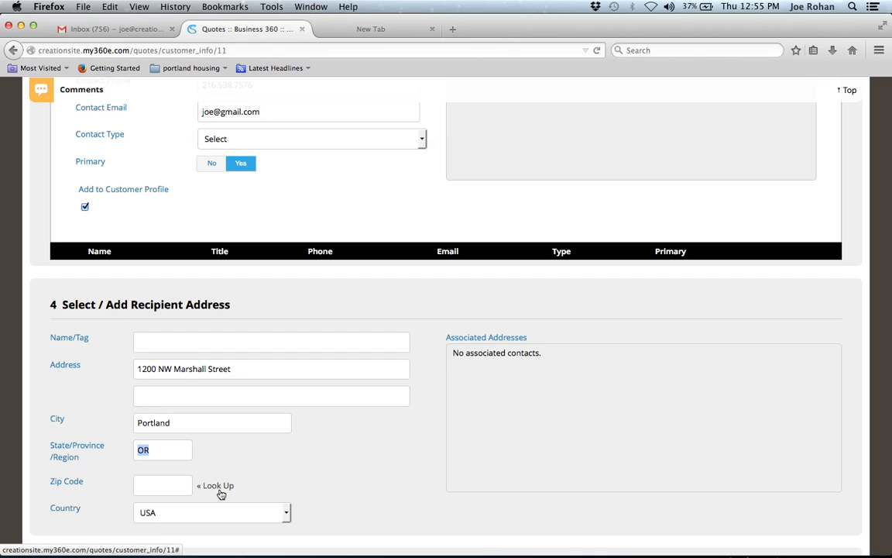
pyautogui.press('Tab')
pyautogui.write('97209')
pyautogui.press('Tab')
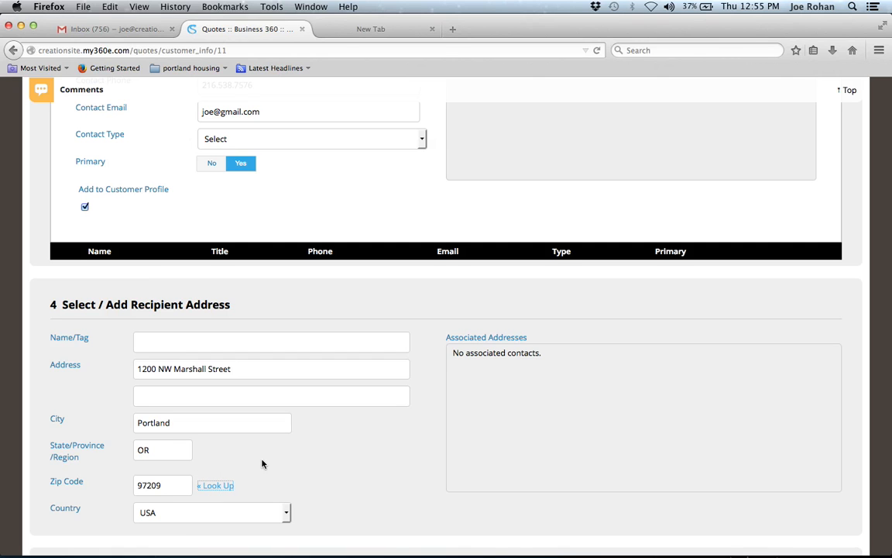
pyautogui.scroll(-1, 234, 412)
pyautogui.scroll(-2, 263, 463)
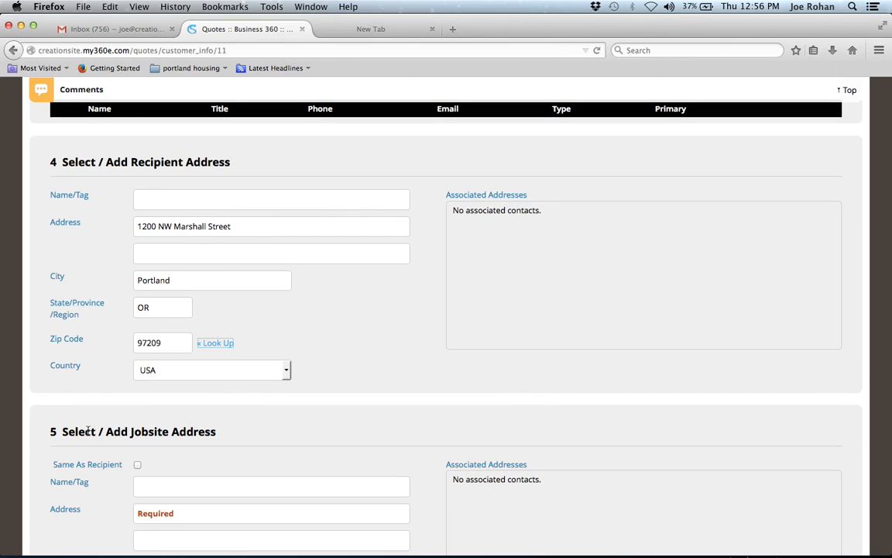
pyautogui.scroll(-1, 90, 431)
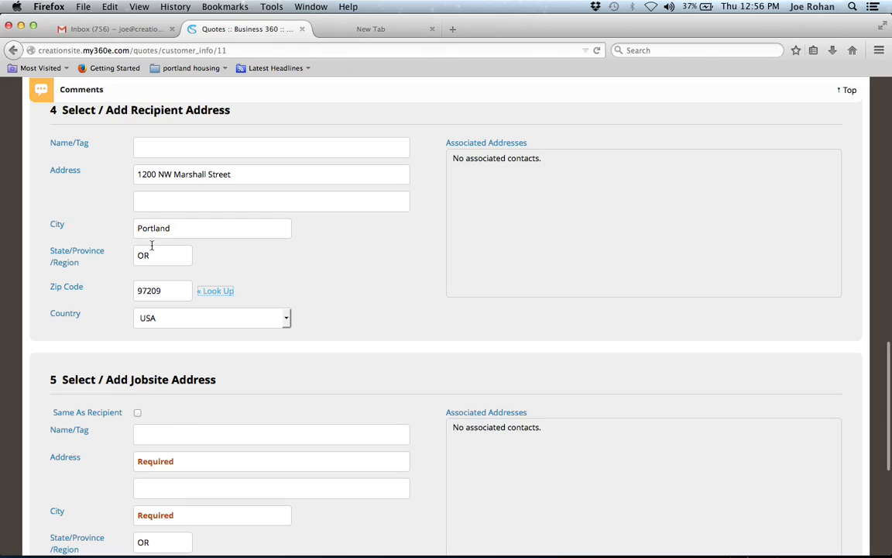
pyautogui.click(137, 414)
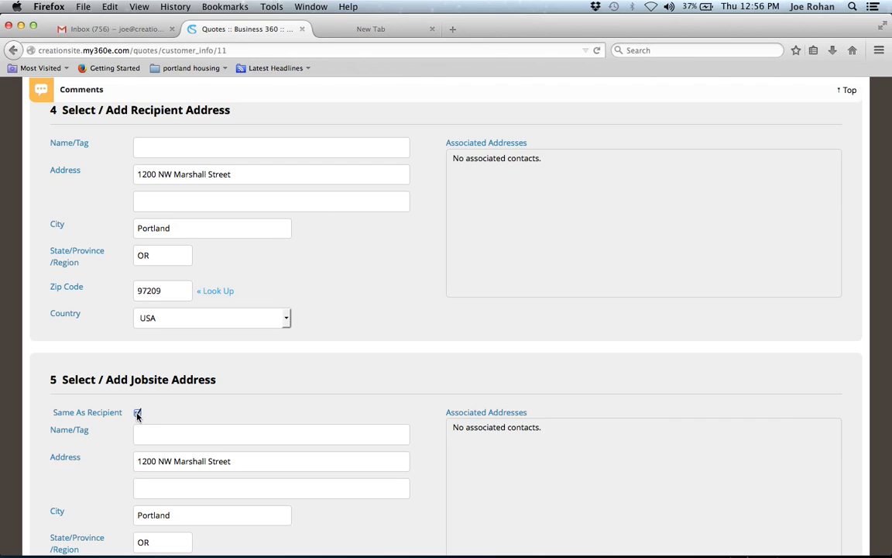
pyautogui.scroll(-5, 114, 463)
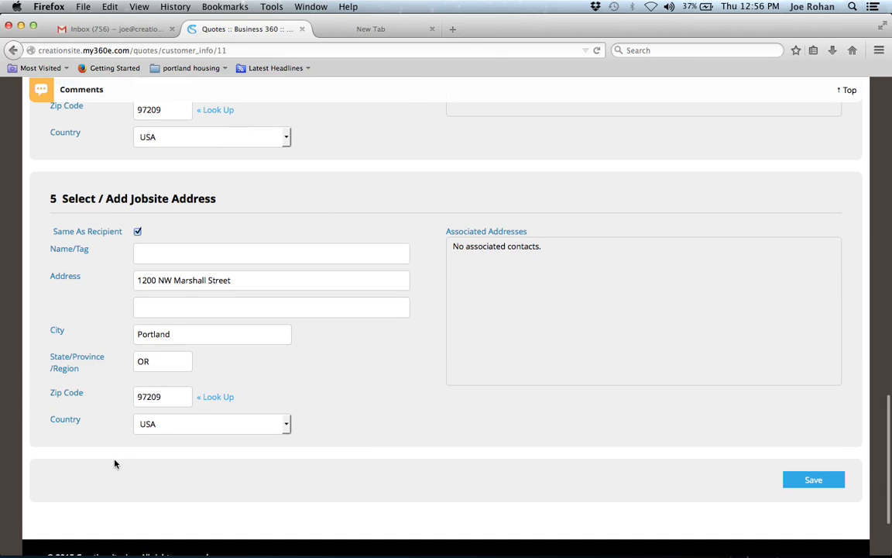
pyautogui.click(812, 480)
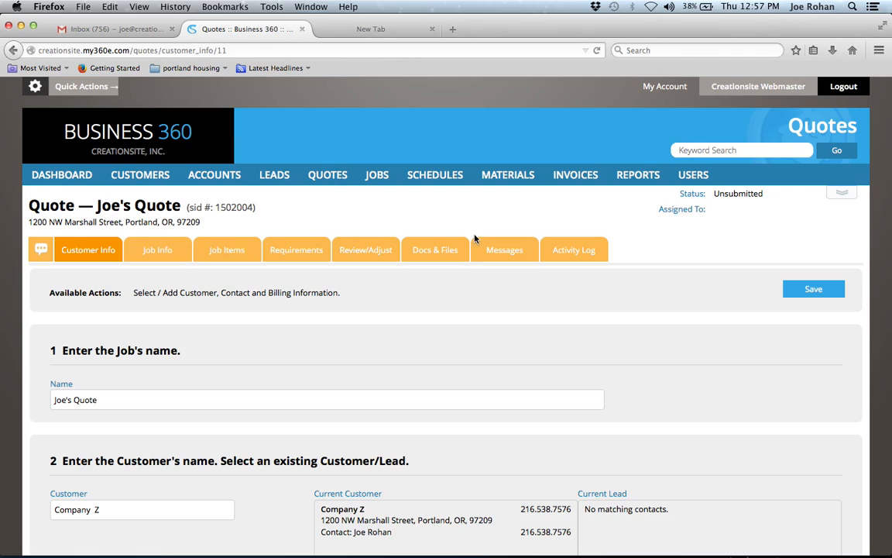
# Enter 'Re-wire Kitchen.' as the Job Info description and save it.
pyautogui.click(159, 256)
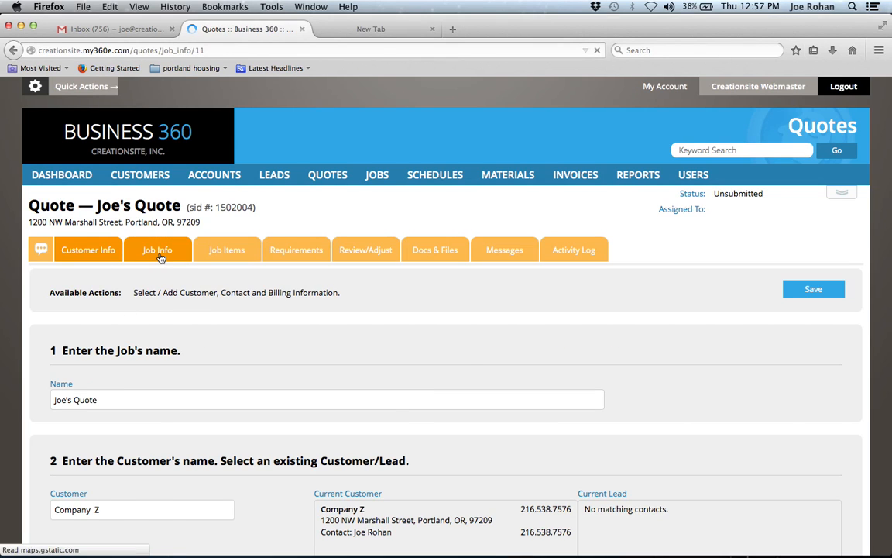
pyautogui.scroll(-3, 197, 418)
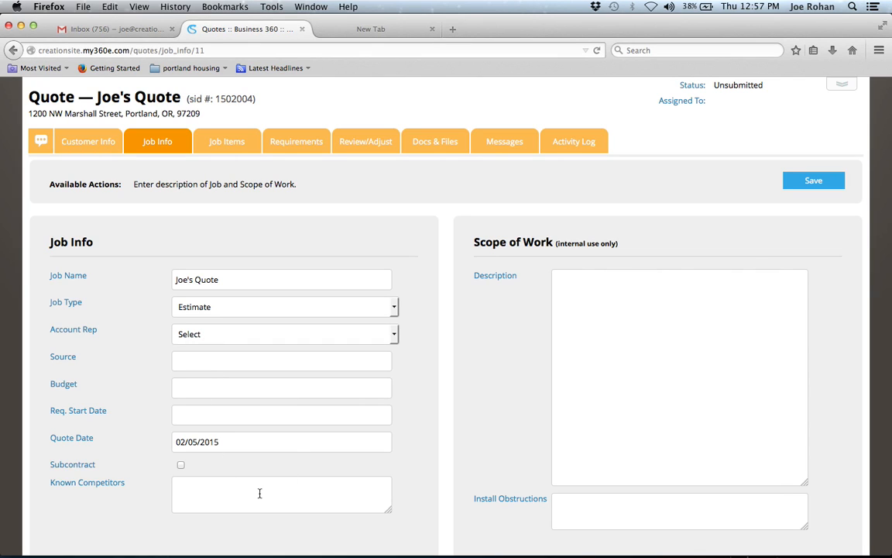
pyautogui.click(608, 289)
pyautogui.write('Re-wire Kitchen.')
pyautogui.scroll(-5, 446, 295)
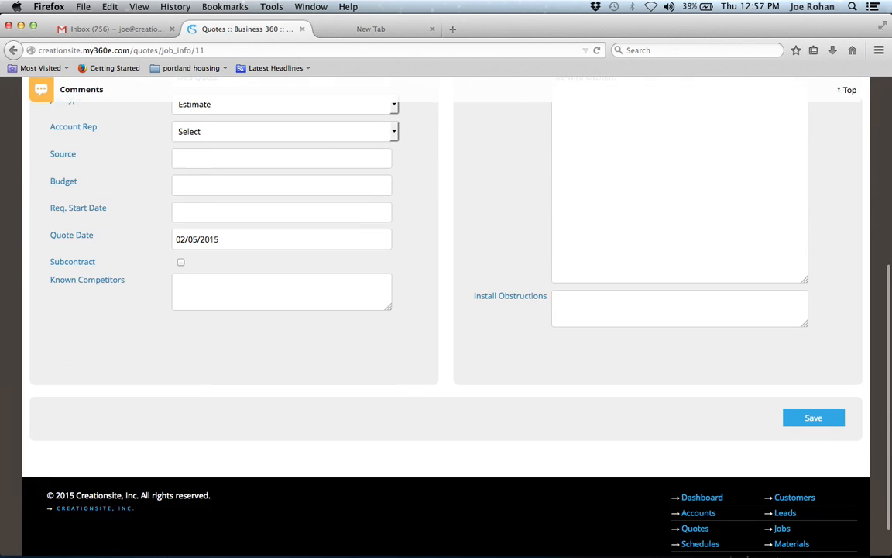
pyautogui.click(801, 424)
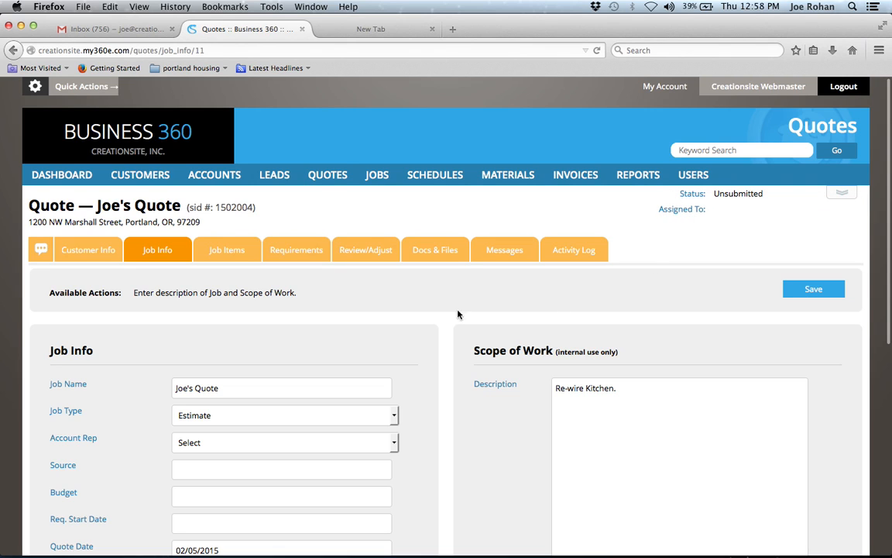
pyautogui.scroll(-4, 409, 459)
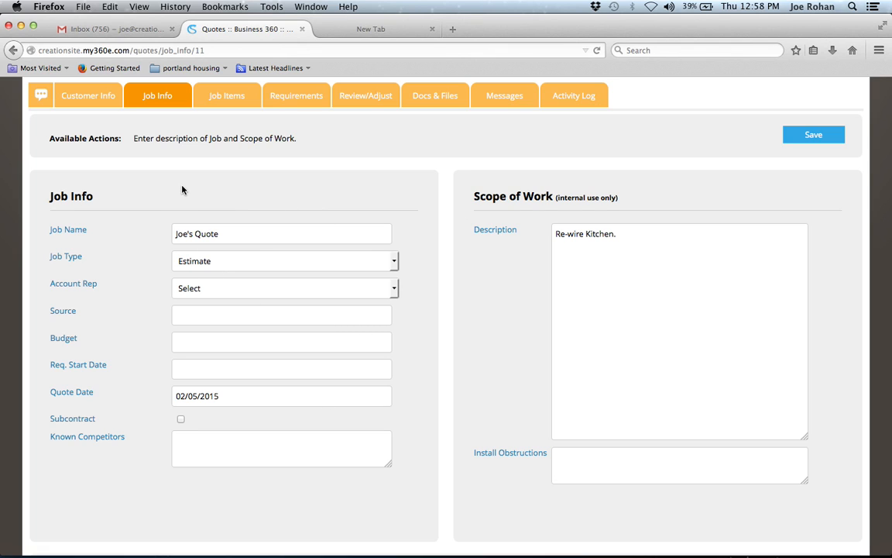
pyautogui.click(224, 99)
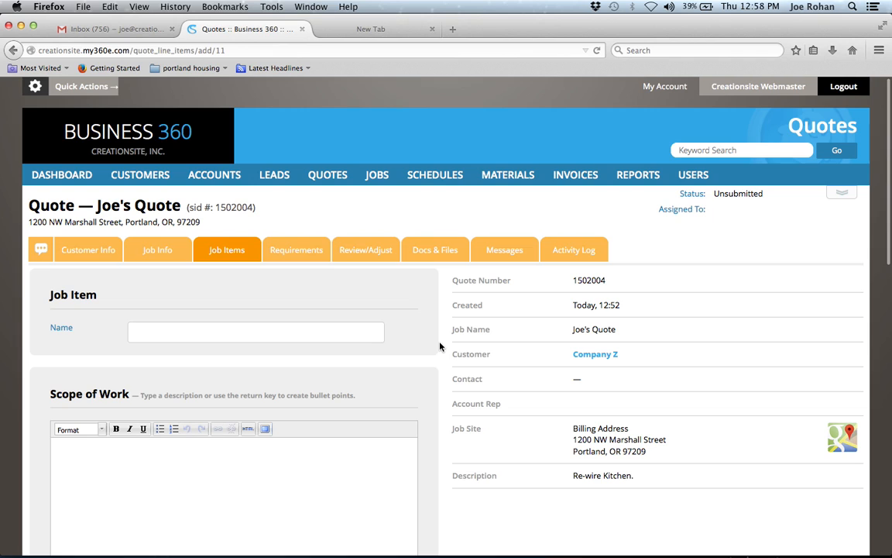
# Name the job item 'Test item 1' with scope 'Remove Drywall and expose old wiring.'.
pyautogui.click(165, 337)
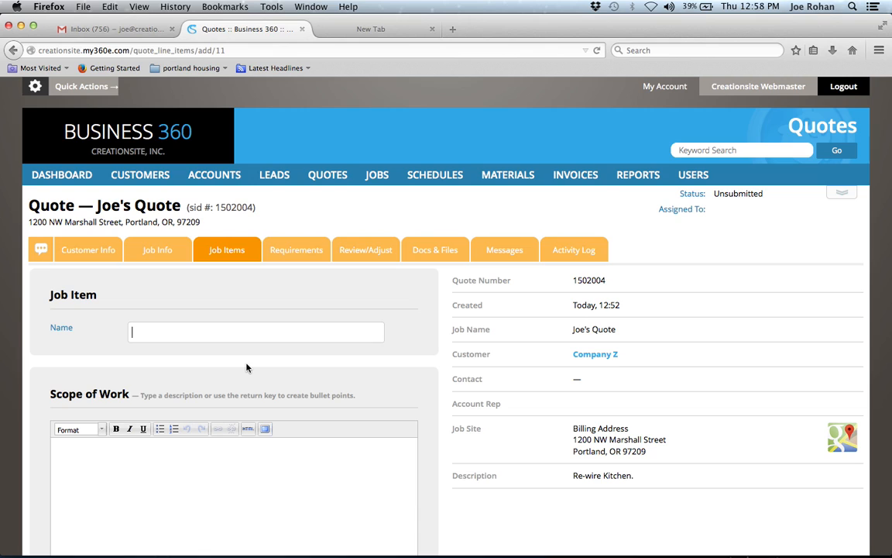
pyautogui.click(141, 330)
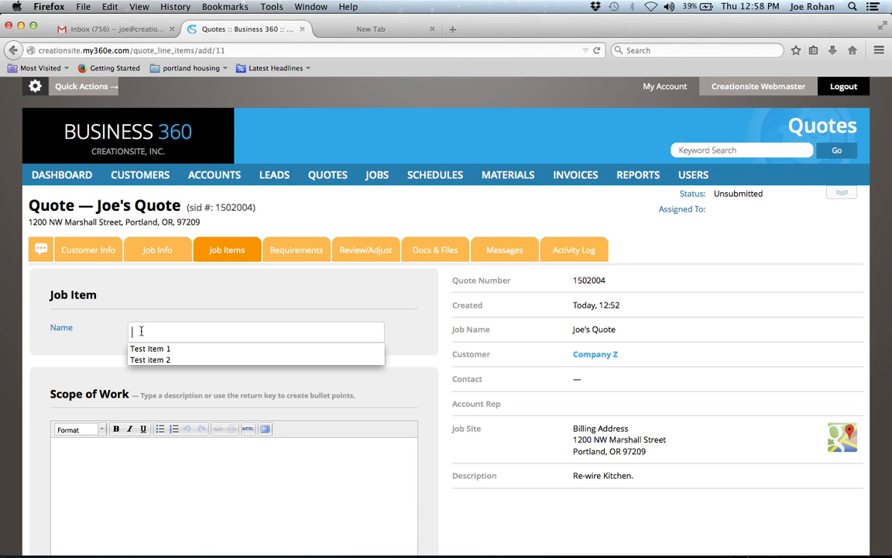
pyautogui.write('Test item 1')
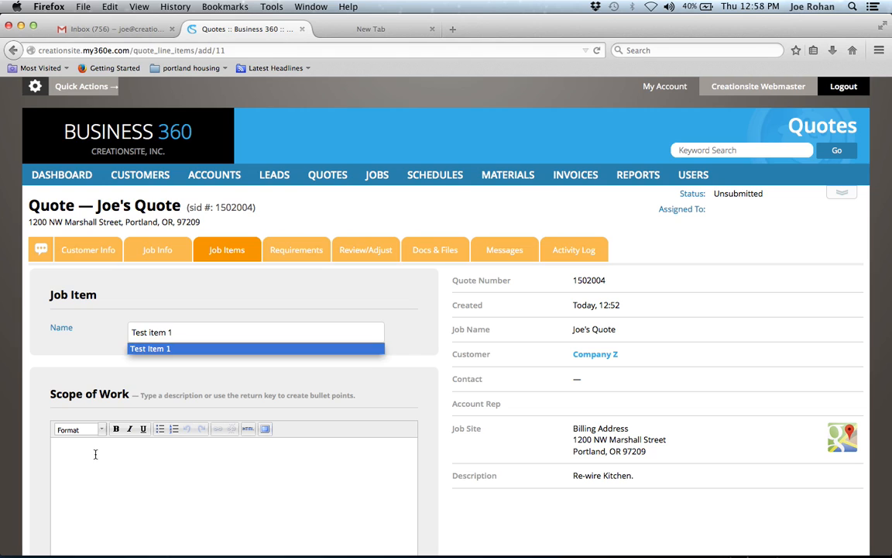
pyautogui.click(95, 454)
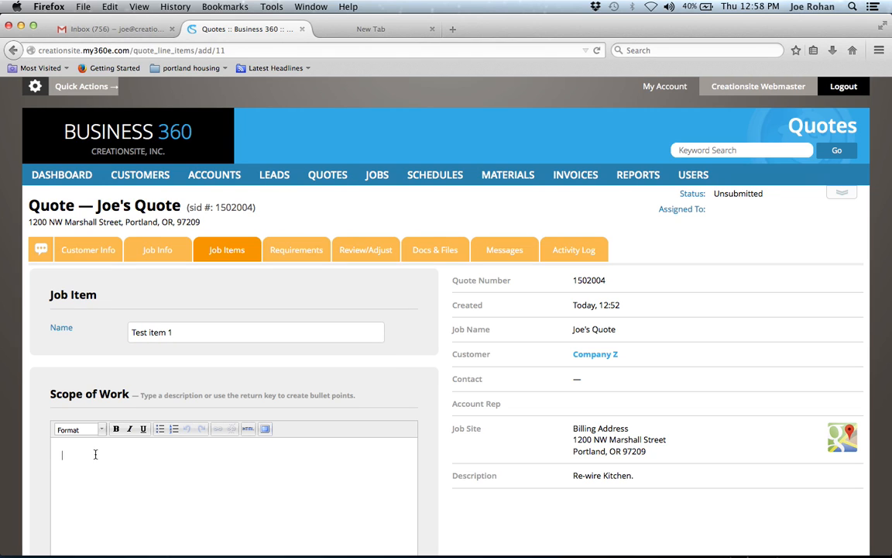
pyautogui.write('Remove Drywall and expose old wiring.')
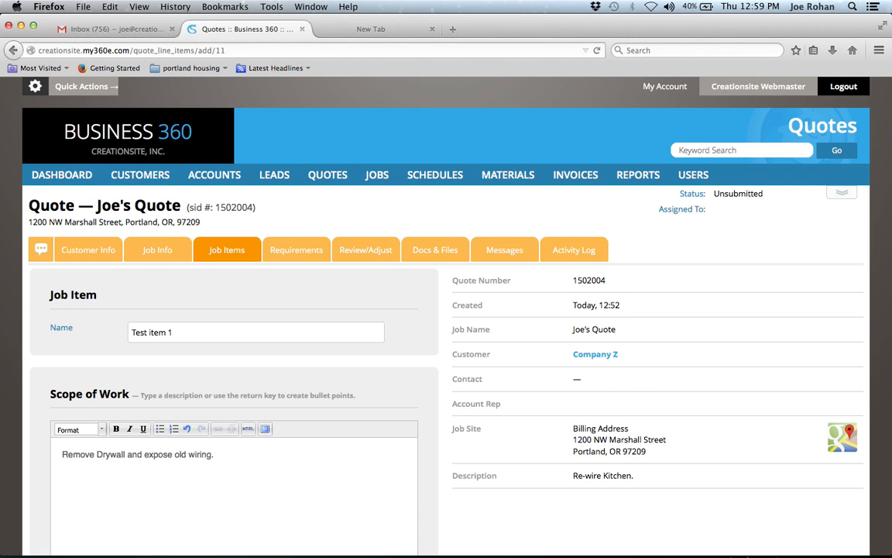
pyautogui.scroll(-5, 446, 310)
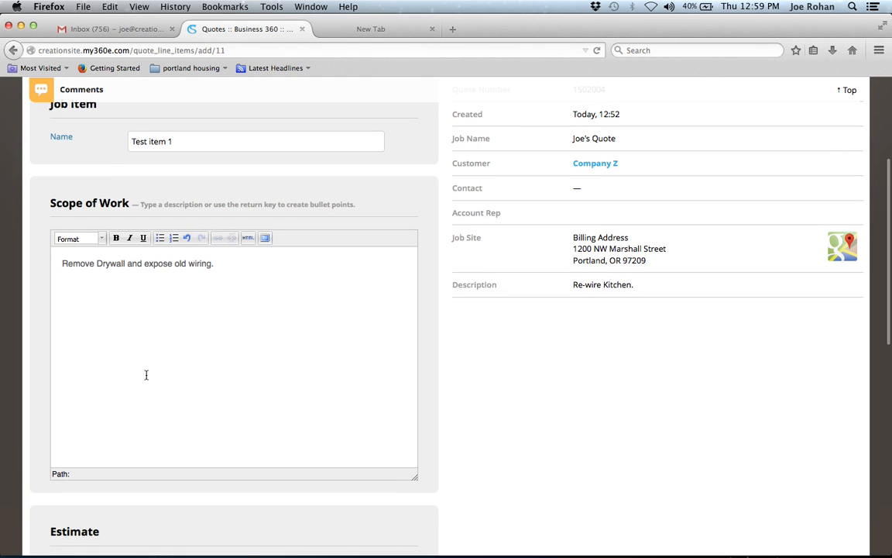
pyautogui.scroll(-6, 147, 368)
# Add a labor row of 4 hours at the Technicians - $80.00 rate with quantity 12.
pyautogui.click(106, 362)
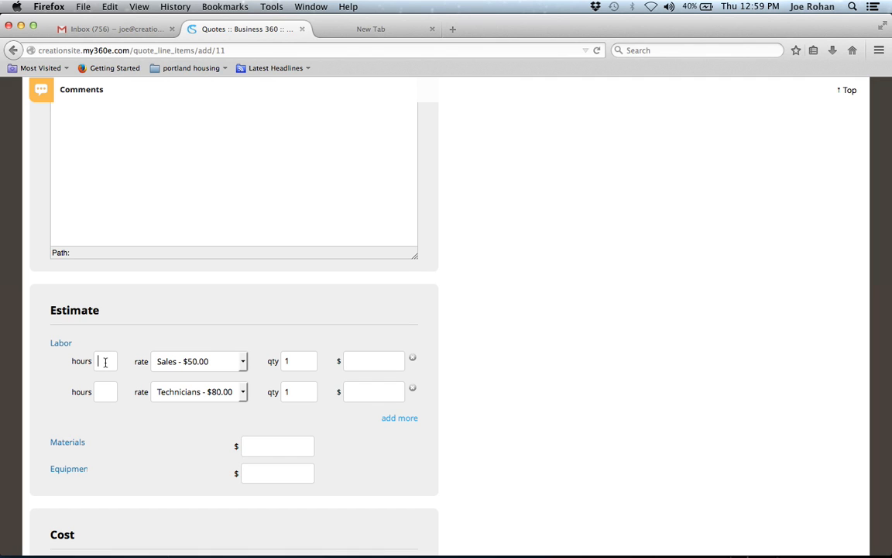
pyautogui.write('4')
pyautogui.click(243, 364)
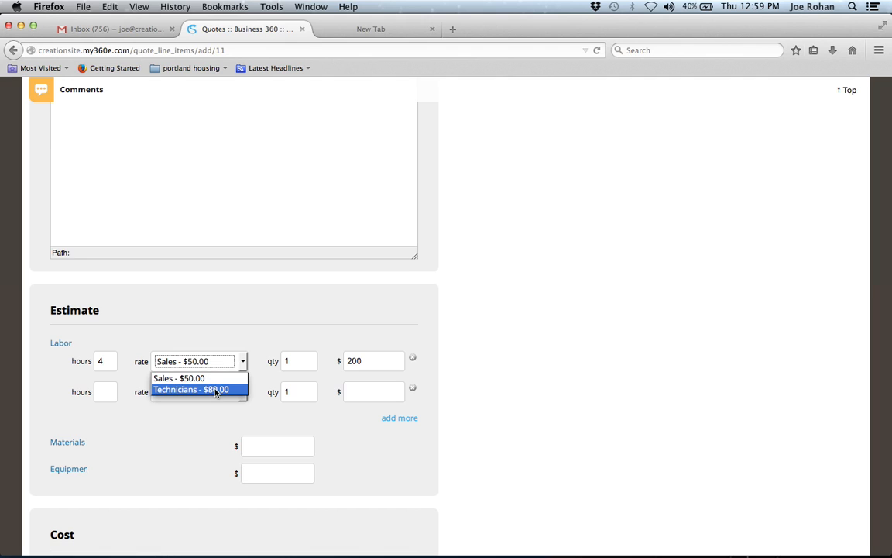
pyautogui.click(216, 389)
pyautogui.click(295, 361)
pyautogui.write('2')
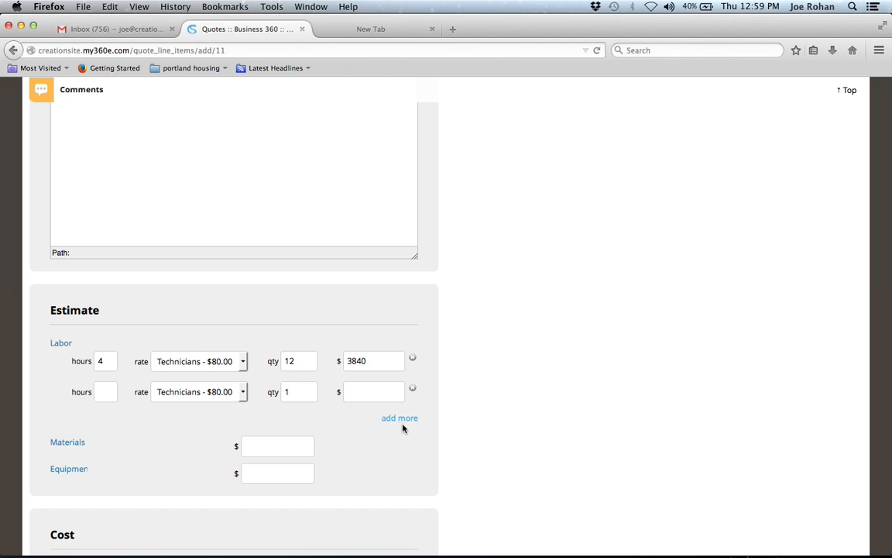
# Enter $200 materials and a $4,040 unit price, then save the item.
pyautogui.click(299, 442)
pyautogui.write('200')
pyautogui.scroll(-3, 394, 478)
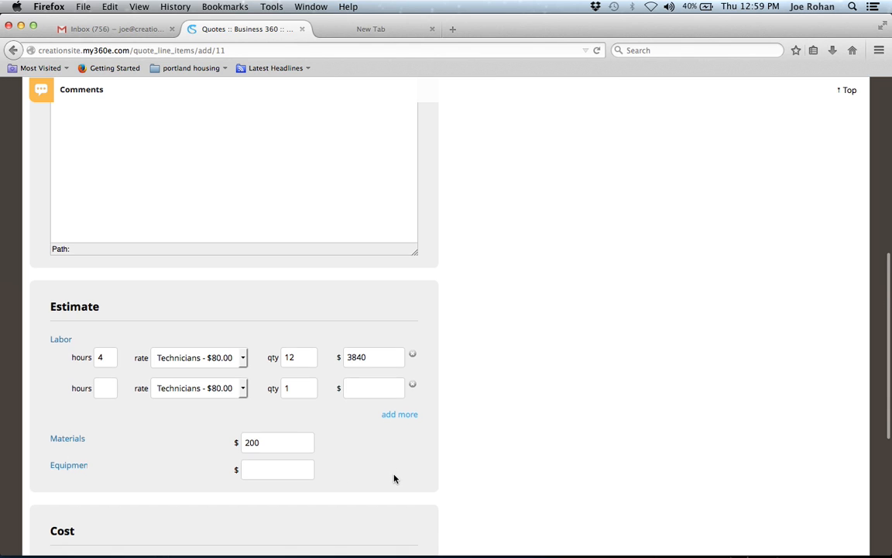
pyautogui.click(267, 464)
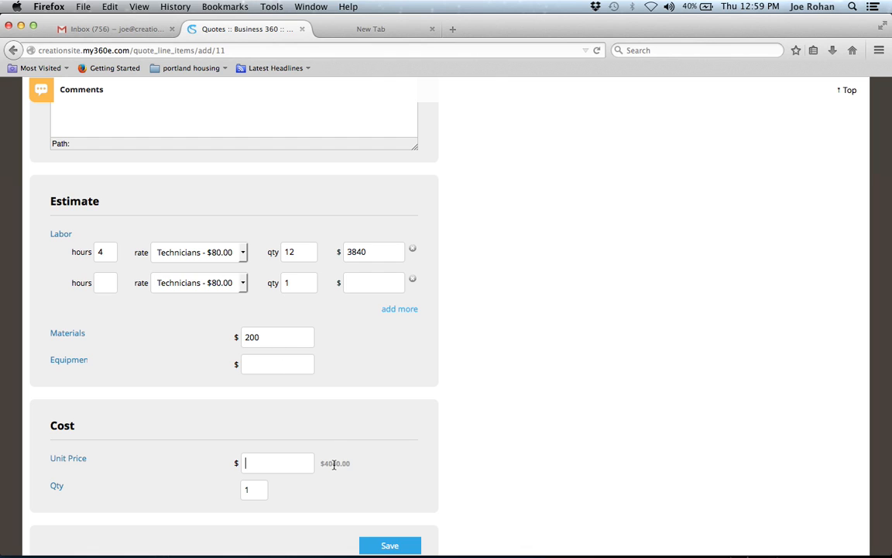
pyautogui.write('4040')
pyautogui.scroll(-2, 363, 481)
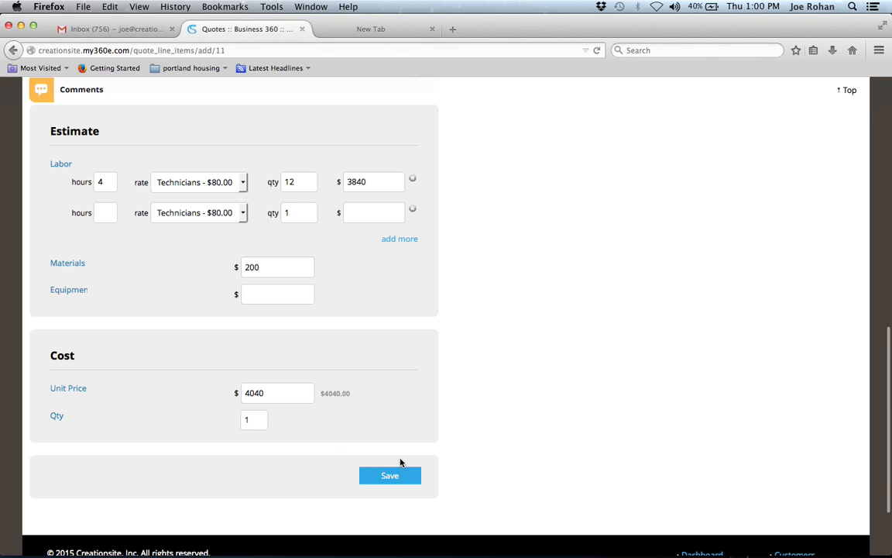
pyautogui.click(393, 477)
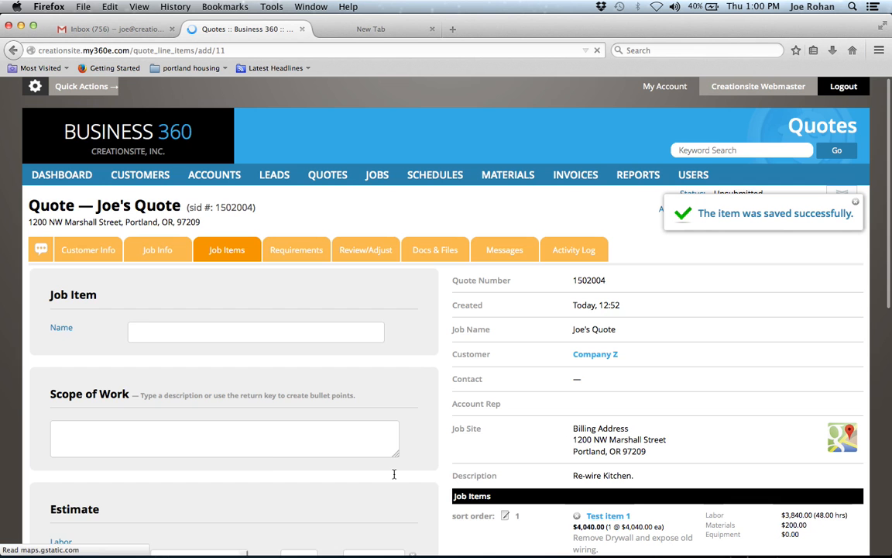
# Add a job item 'Item 2' with scope 'remove old wire and replace with romex.'.
pyautogui.scroll(-2, 393, 474)
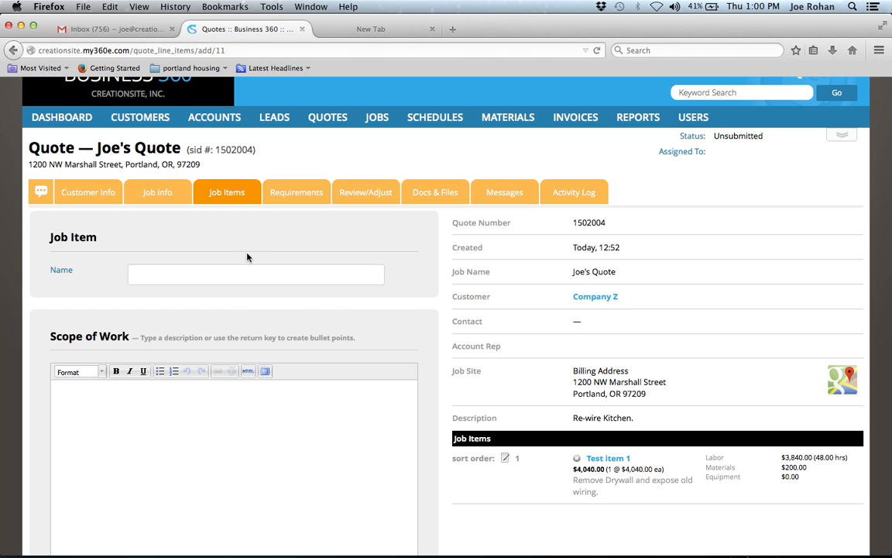
pyautogui.click(176, 271)
pyautogui.write('Item ')
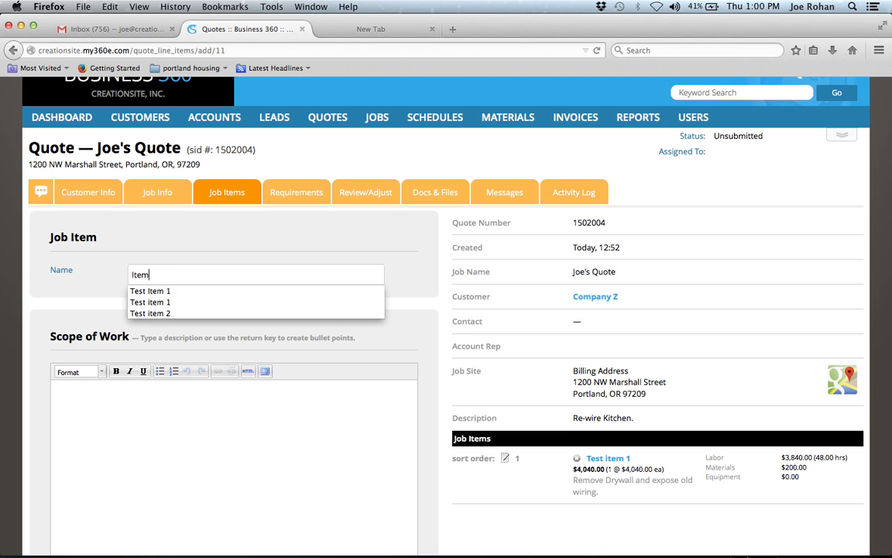
pyautogui.write('2')
pyautogui.press('Tab')
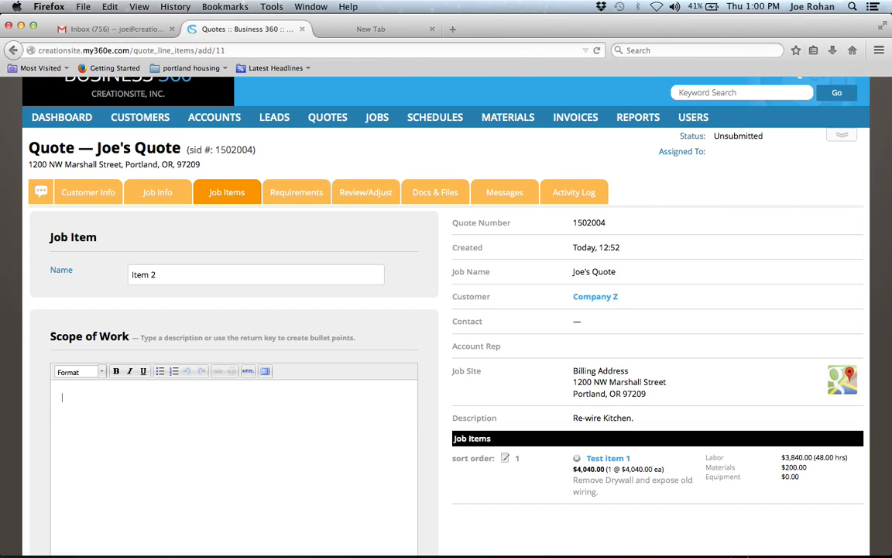
pyautogui.write('remove old wire and replace with romex.')
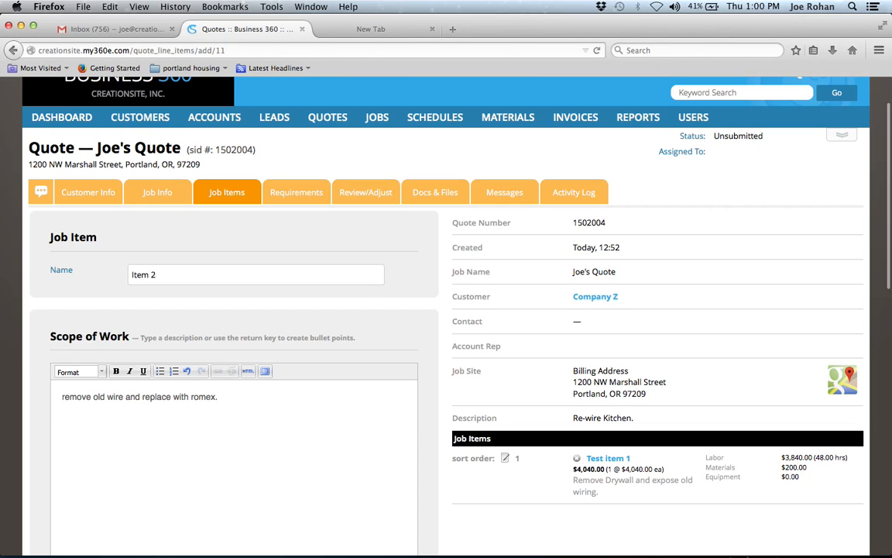
pyautogui.scroll(-7, 446, 309)
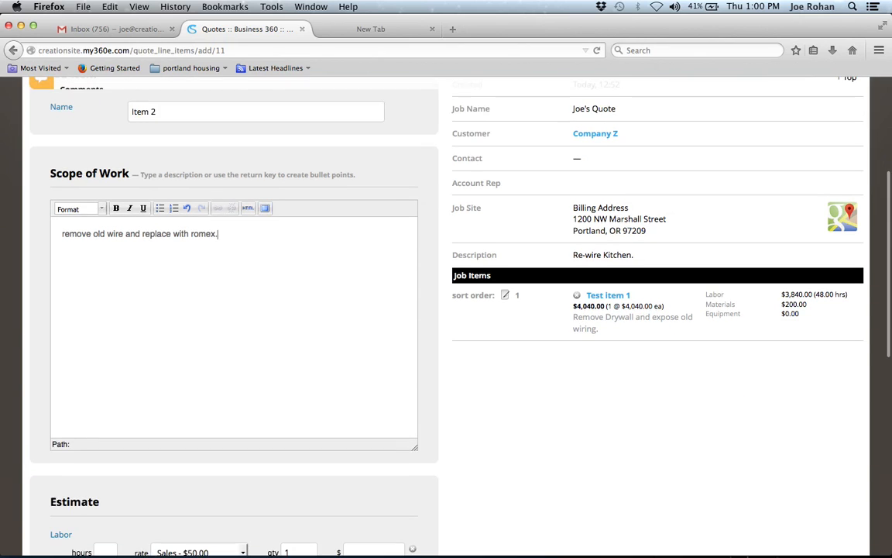
# Add a labor row of 2 hours at the Technicians - $80.00 rate.
pyautogui.click(98, 446)
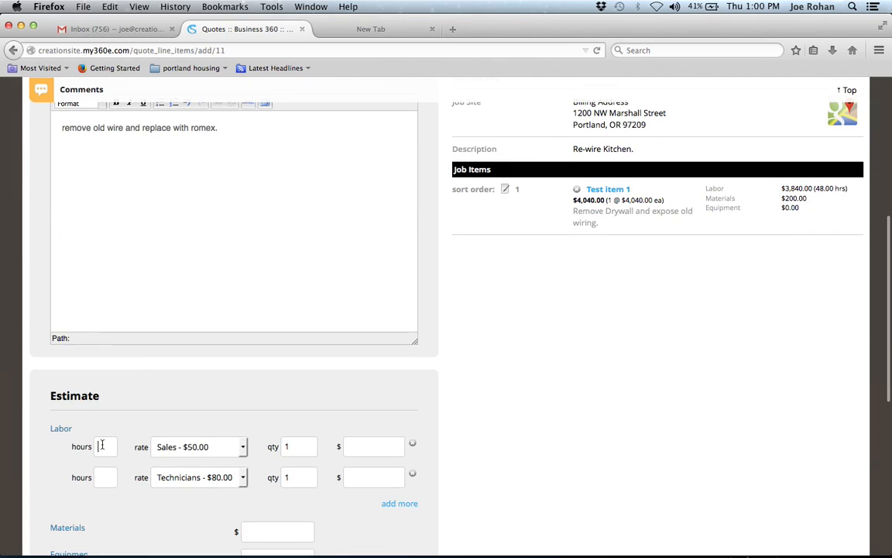
pyautogui.write('2')
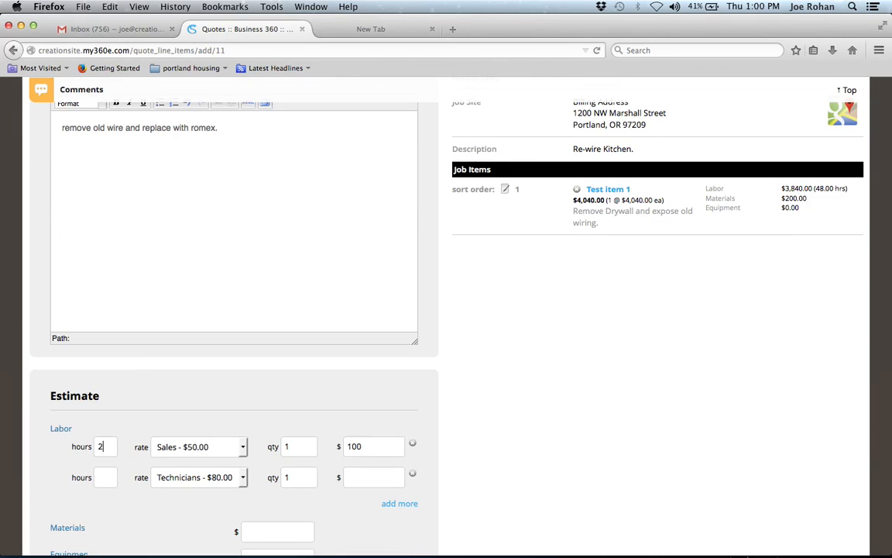
pyautogui.click(237, 447)
pyautogui.click(219, 474)
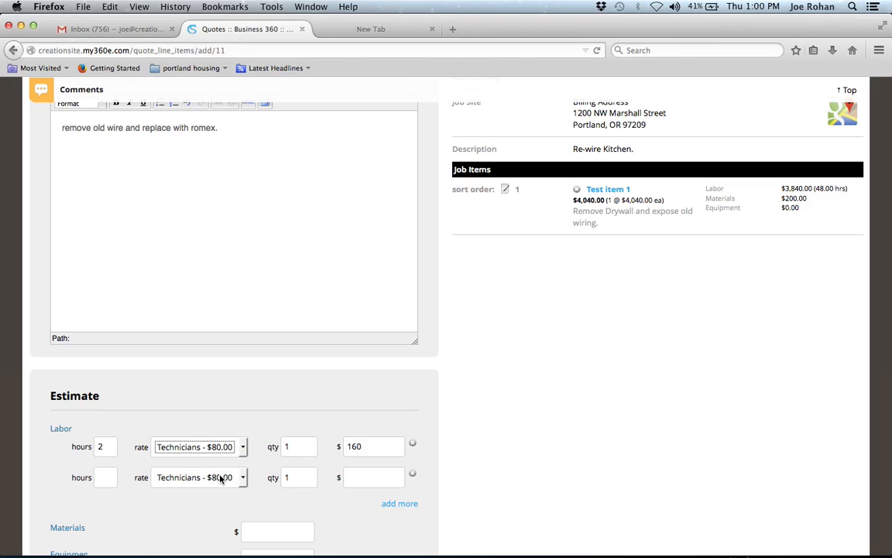
pyautogui.click(293, 448)
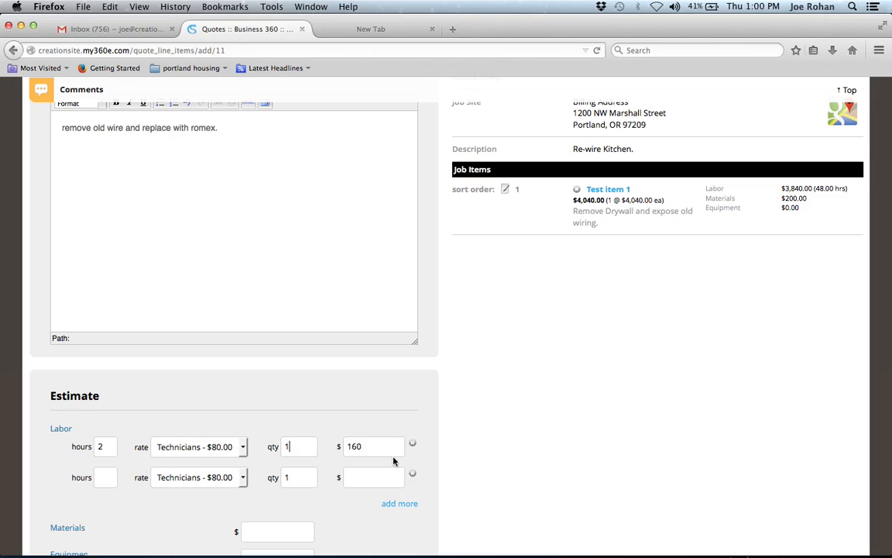
pyautogui.scroll(-1, 345, 520)
pyautogui.scroll(-1, 346, 519)
# Enter $100 materials and a $260 unit price, then save Item 2.
pyautogui.click(297, 482)
pyautogui.write('100')
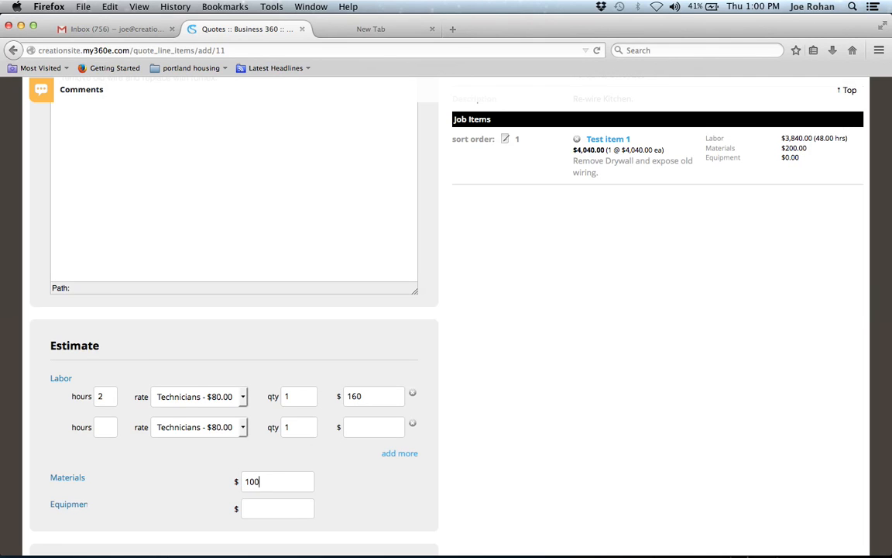
pyautogui.scroll(-3, 336, 479)
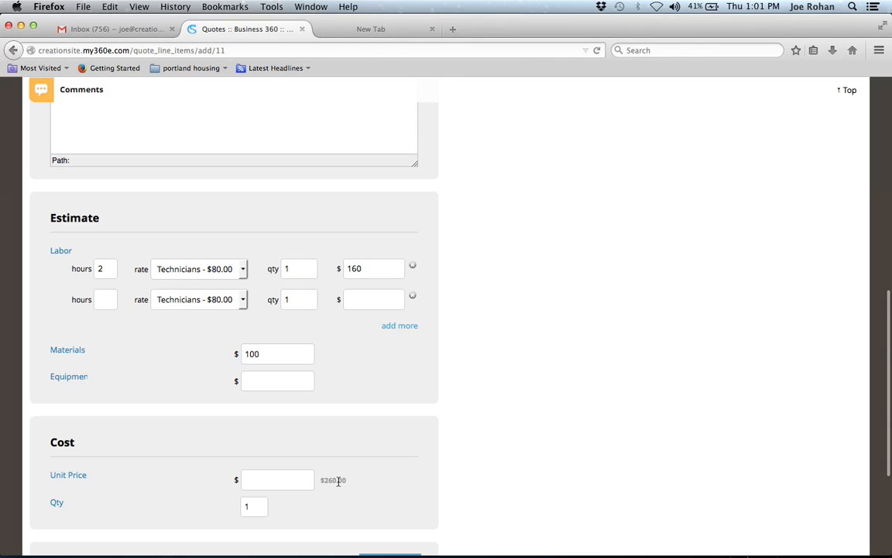
pyautogui.click(252, 481)
pyautogui.write('260')
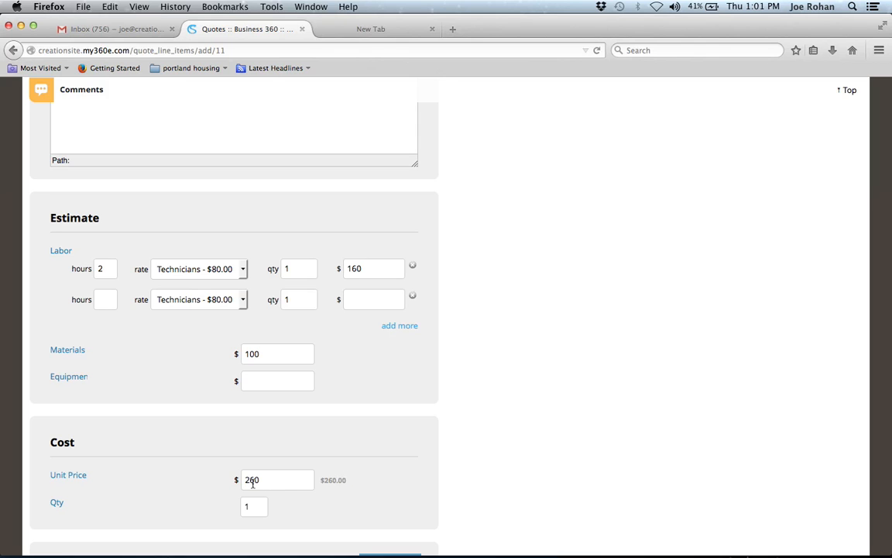
pyautogui.scroll(-3, 277, 480)
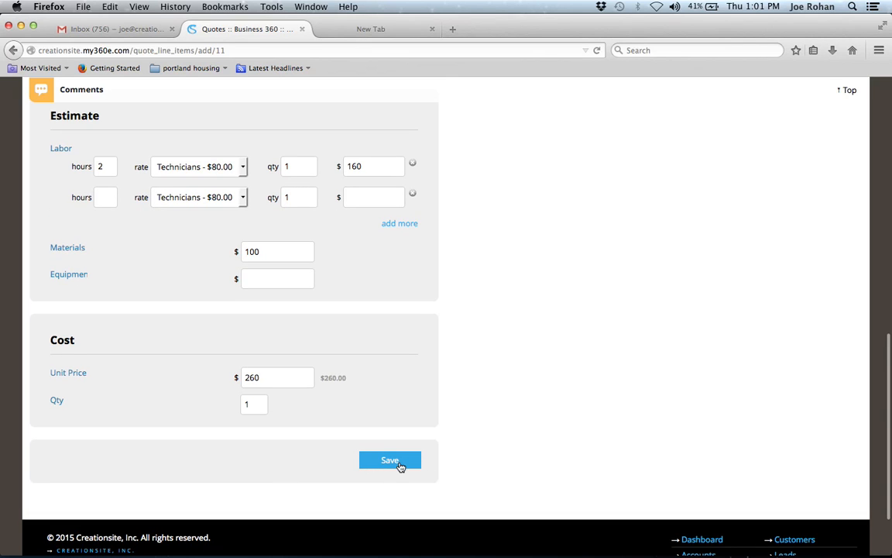
pyautogui.click(401, 465)
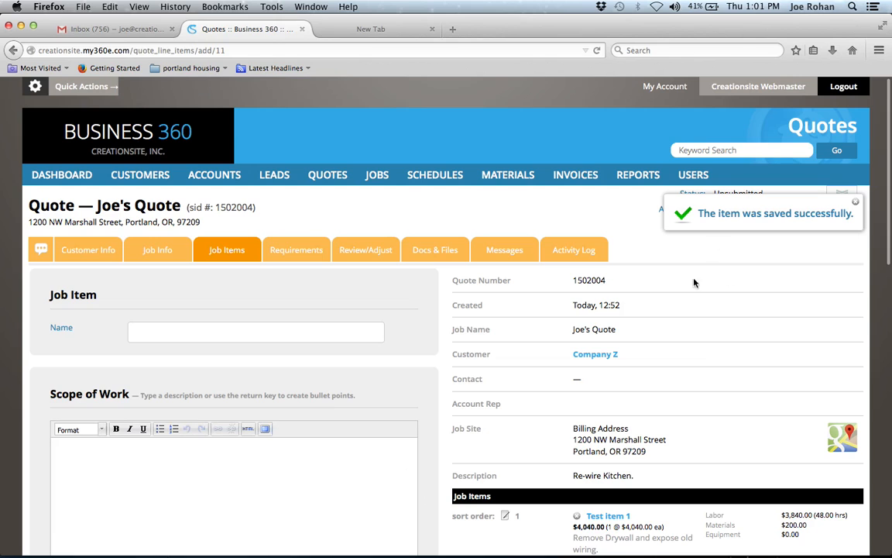
# Confirm Item 2 at $260 is in the job items, then open the Review/Adjust page.
pyautogui.scroll(-5, 678, 410)
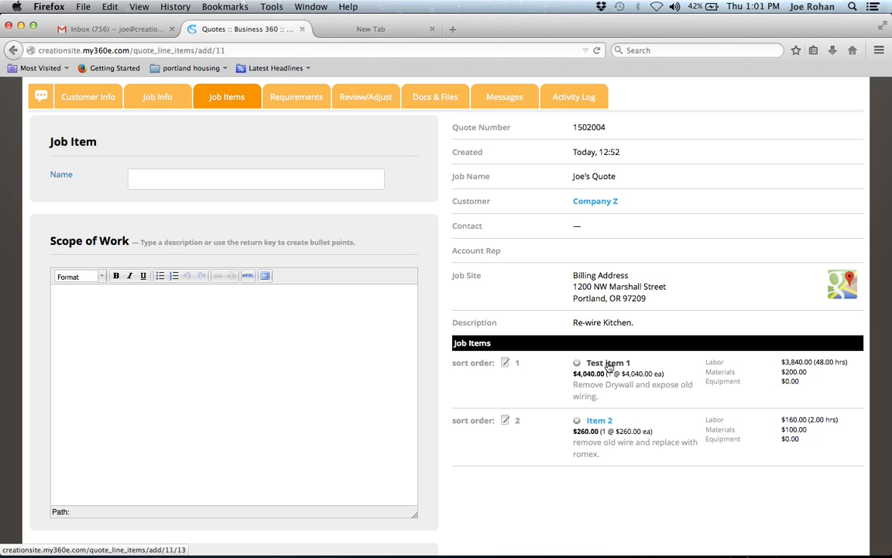
pyautogui.scroll(3, 609, 368)
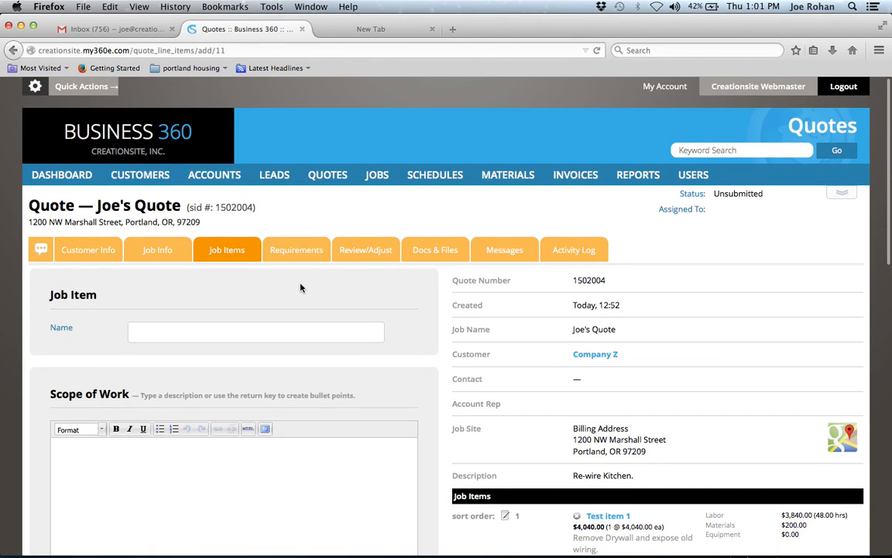
pyautogui.click(362, 254)
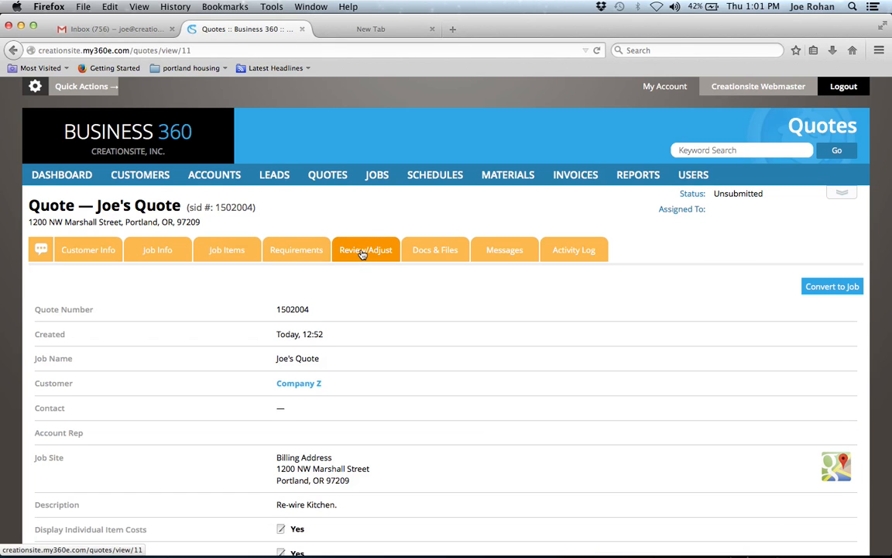
# Review the $4,300.00 total (Test item 1 $4,040, Item 2 $260), leaving Adjusted Total and Percentage Change empty.
pyautogui.scroll(-5, 422, 332)
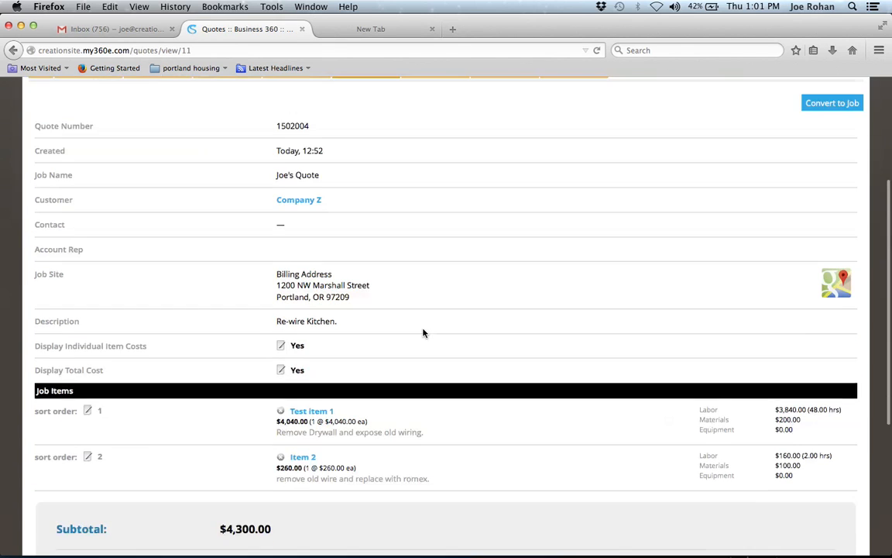
pyautogui.scroll(-5, 422, 333)
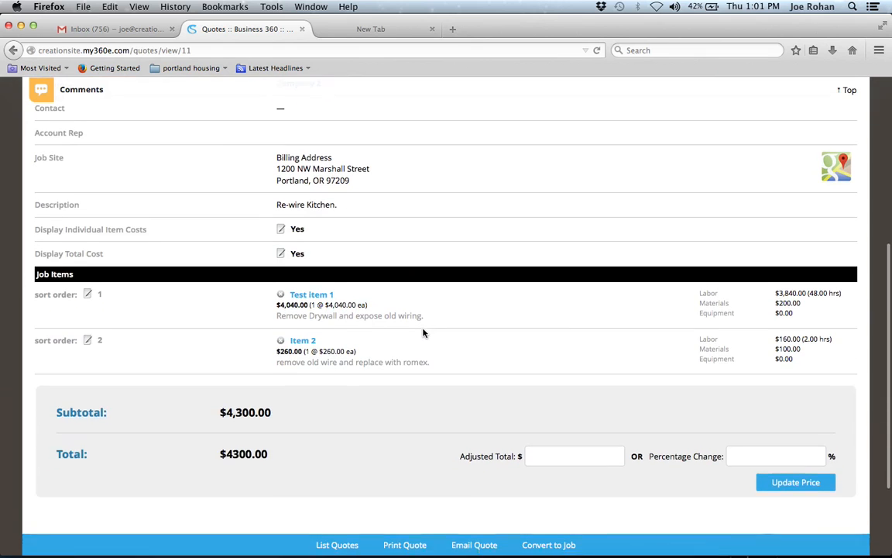
pyautogui.scroll(3, 422, 333)
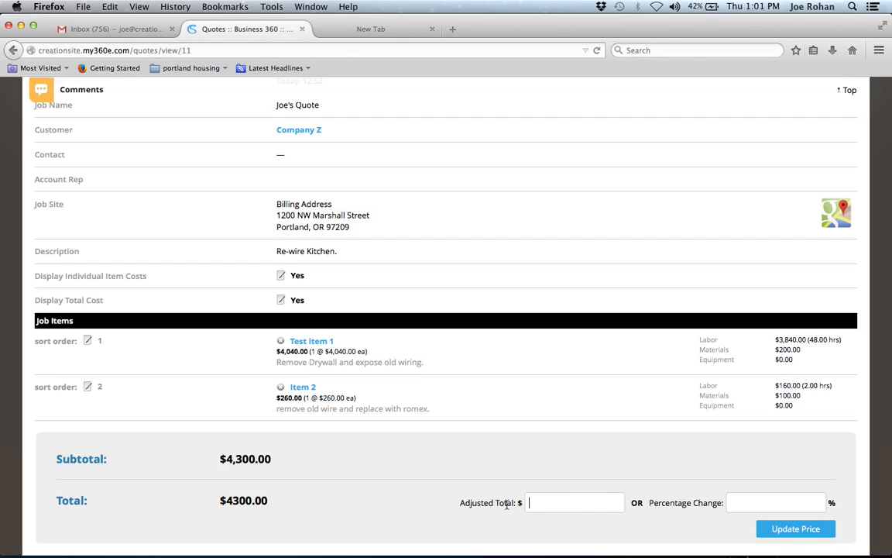
pyautogui.click(574, 508)
pyautogui.scroll(-2, 380, 466)
pyautogui.press('Tab')
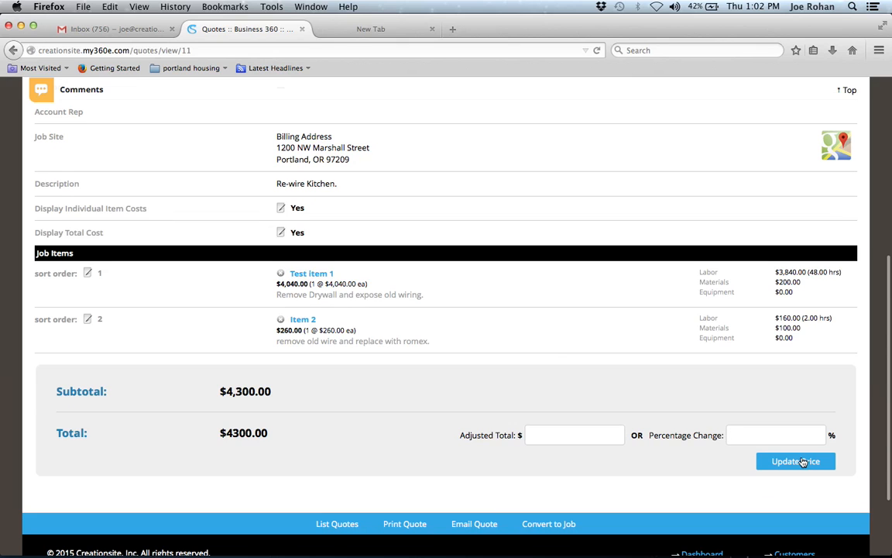
pyautogui.scroll(5, 460, 367)
pyautogui.scroll(-5, 460, 368)
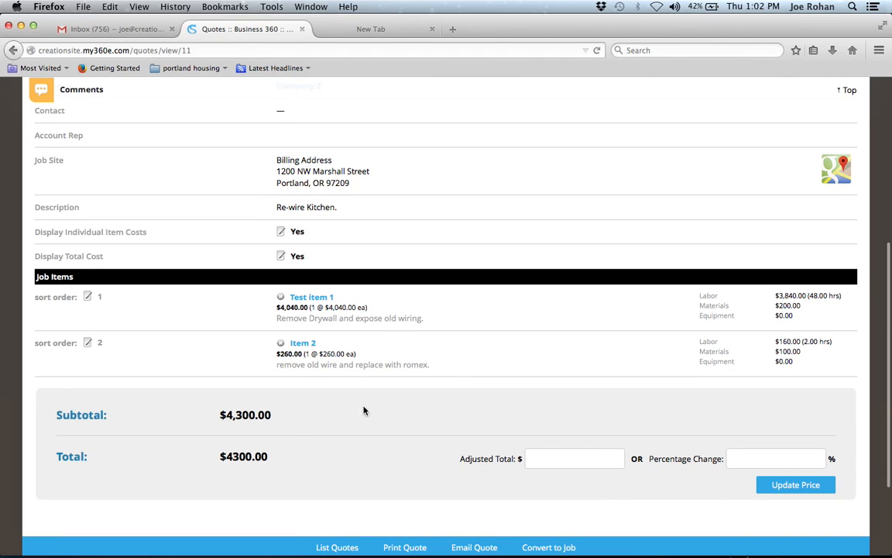
pyautogui.scroll(-1, 287, 444)
pyautogui.scroll(3, 287, 444)
pyautogui.scroll(-4, 287, 444)
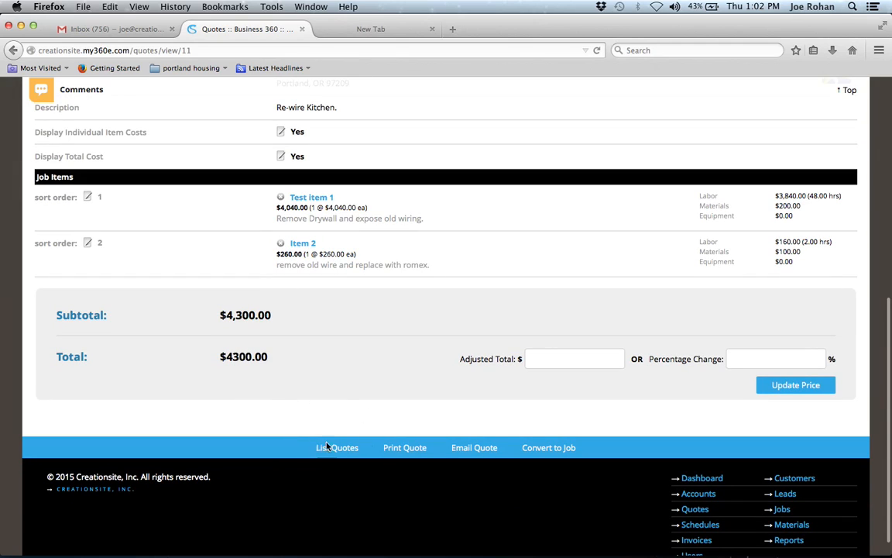
# Print the quote to a PDF estimate and open it in Adobe Acrobat Pro.
pyautogui.click(404, 448)
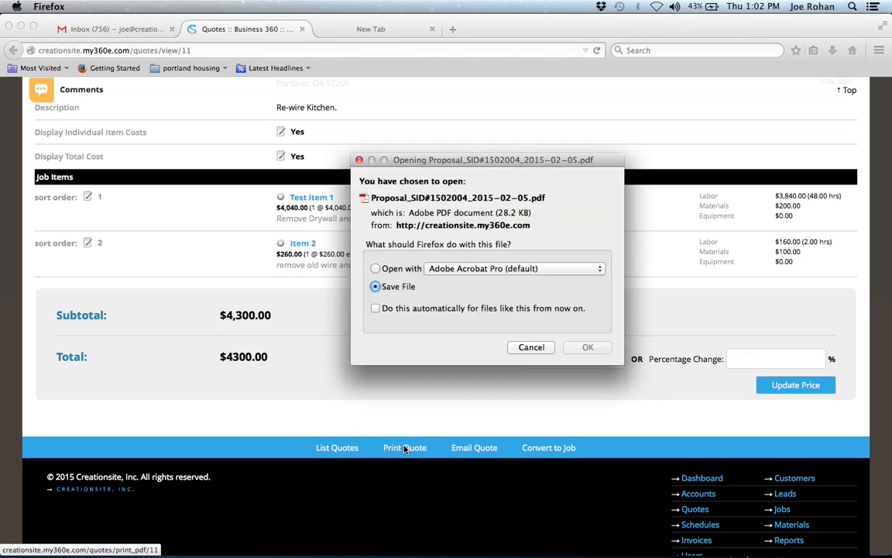
pyautogui.click(376, 269)
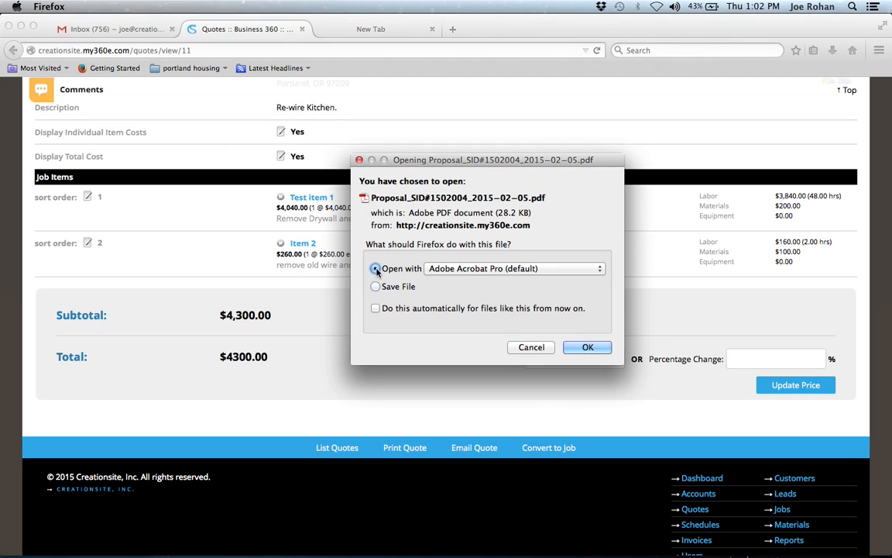
pyautogui.click(587, 347)
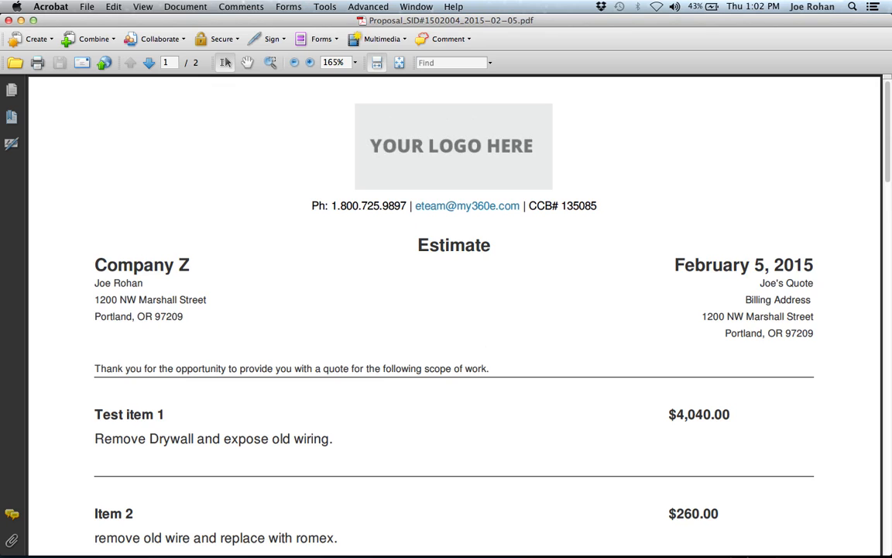
pyautogui.scroll(-6, 496, 361)
pyautogui.scroll(-6, 496, 360)
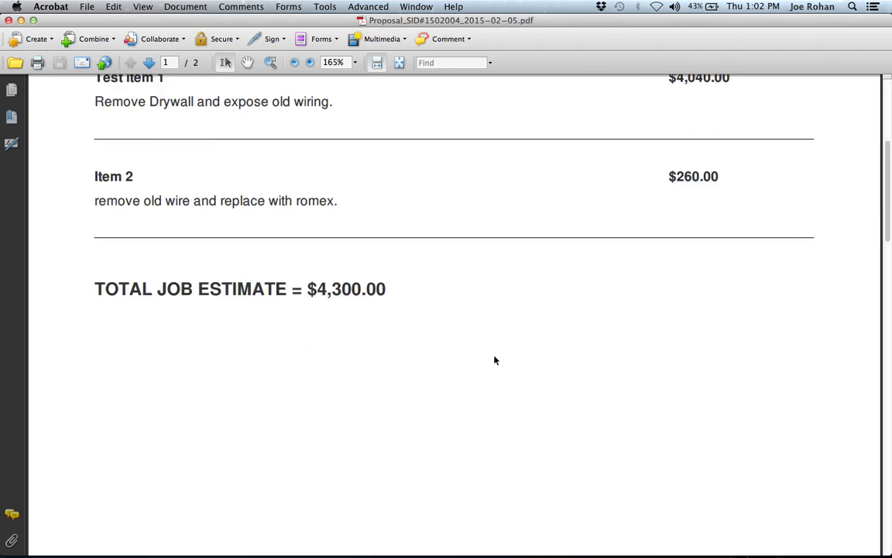
pyautogui.scroll(-5, 496, 360)
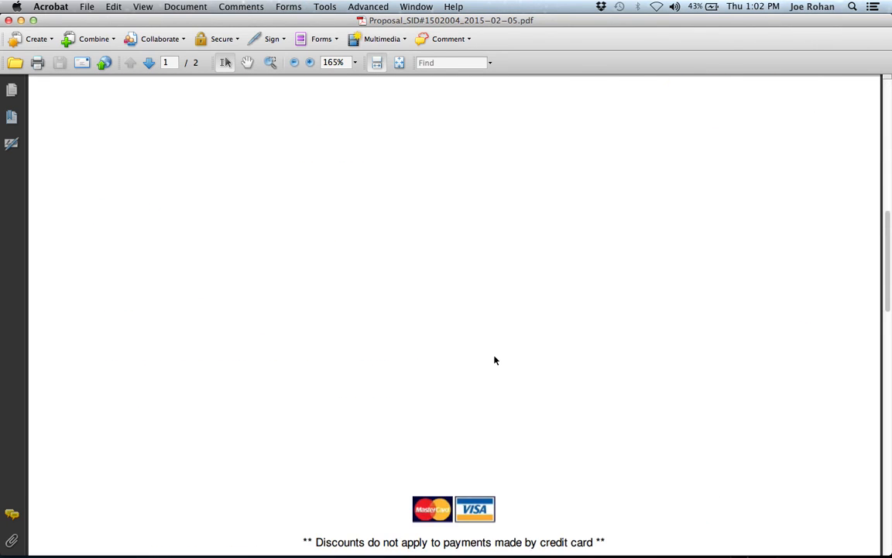
pyautogui.scroll(5, 496, 360)
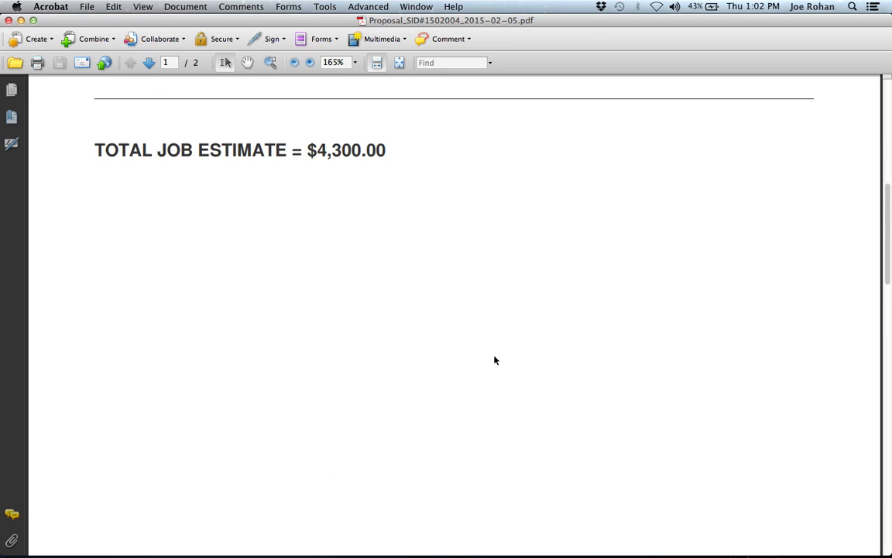
pyautogui.scroll(-5, 496, 361)
pyautogui.scroll(8, 496, 360)
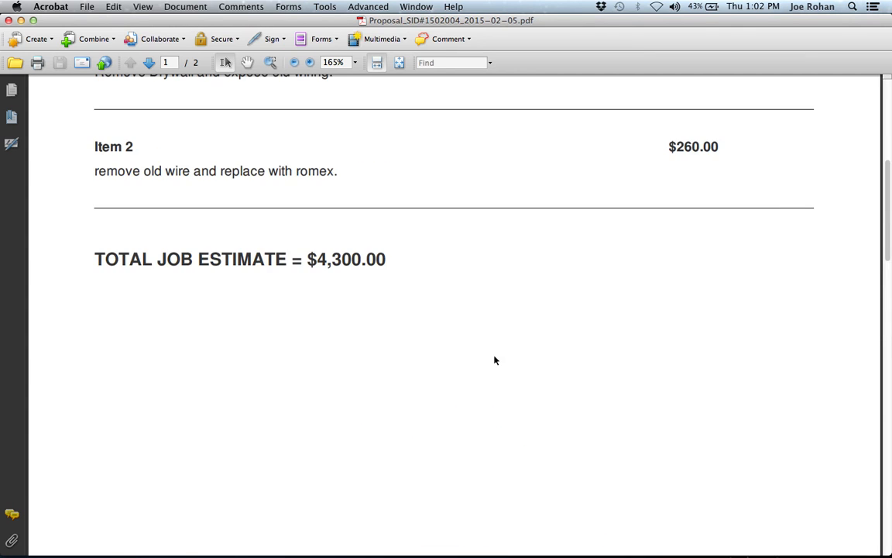
pyautogui.scroll(9, 495, 360)
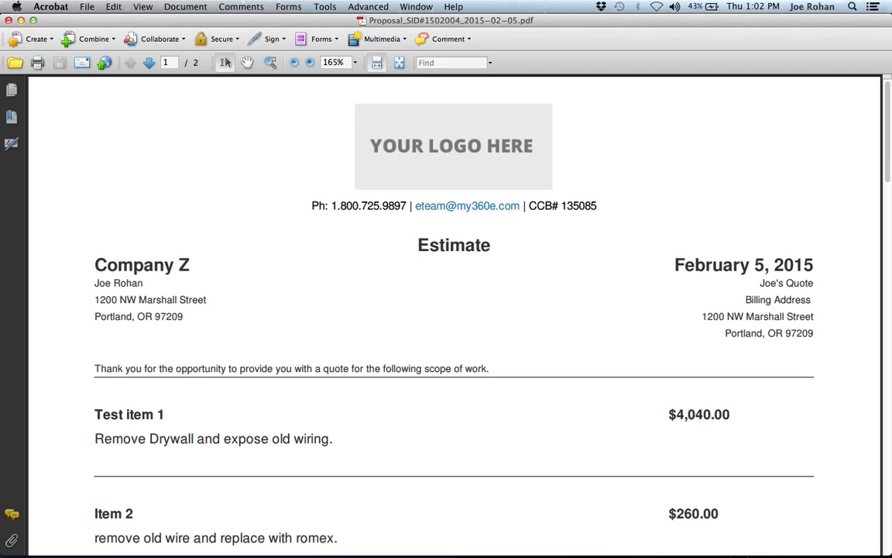
# Close the Acrobat estimate and switch to the Messages tab of Joe's Quote in Firefox.
pyautogui.click(9, 21)
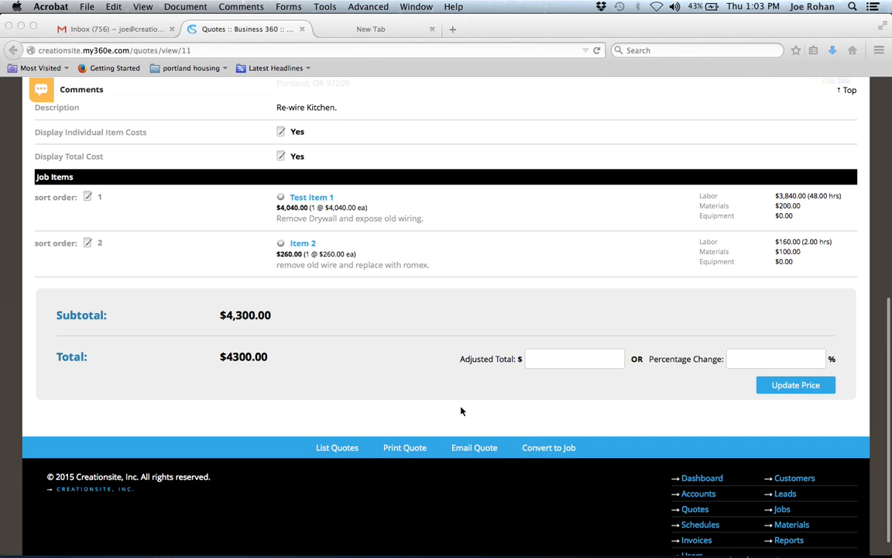
pyautogui.scroll(10, 461, 411)
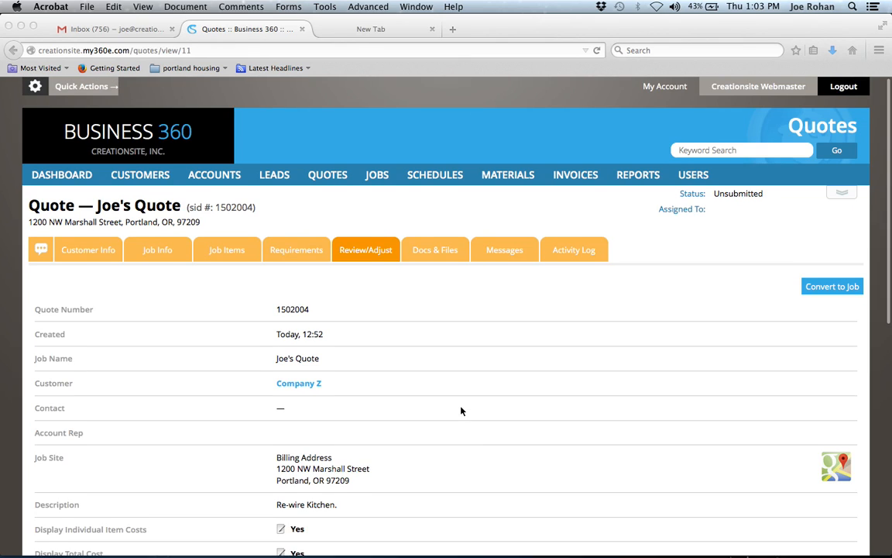
pyautogui.click(506, 254)
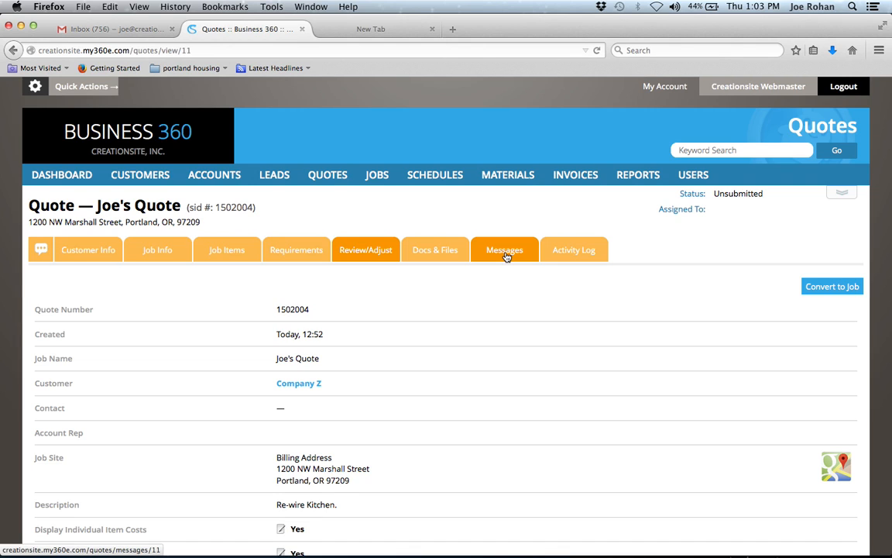
pyautogui.click(506, 256)
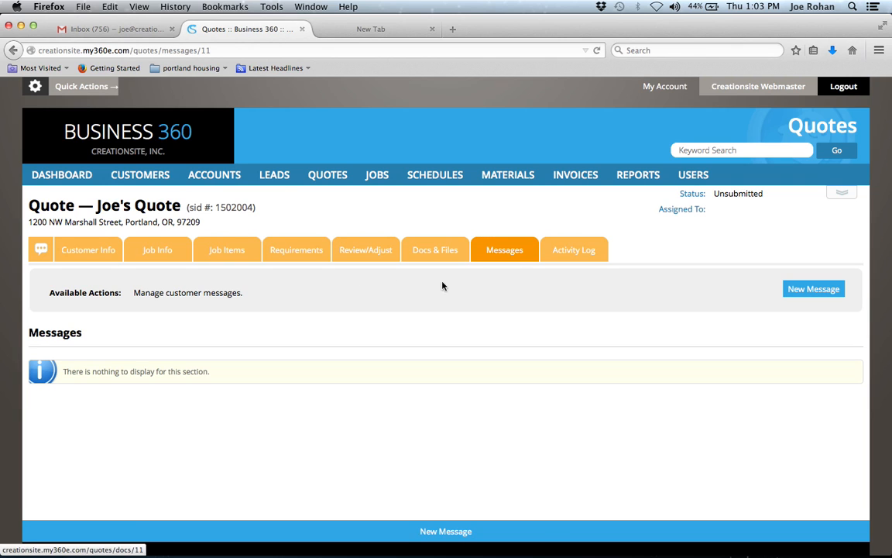
# Start a new message for Joe's Quote with the customer's contact added as the To recipient.
pyautogui.click(817, 292)
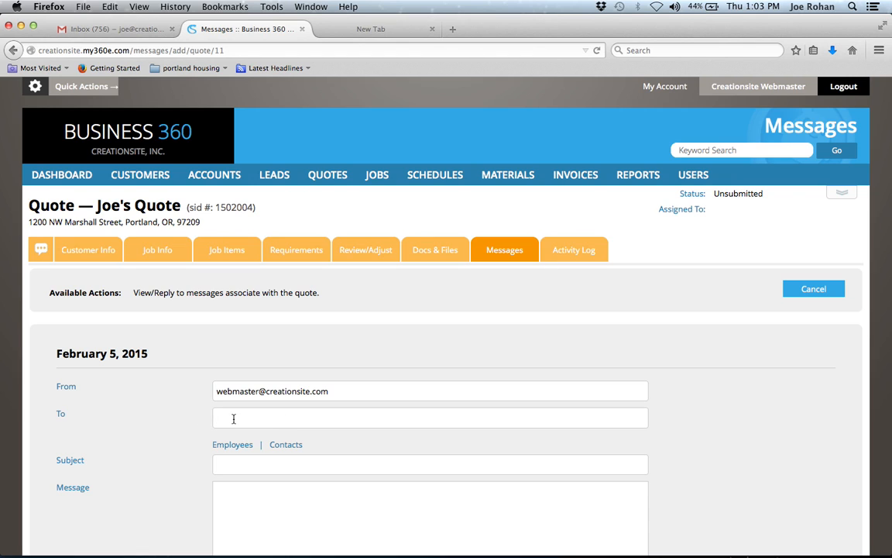
pyautogui.click(286, 444)
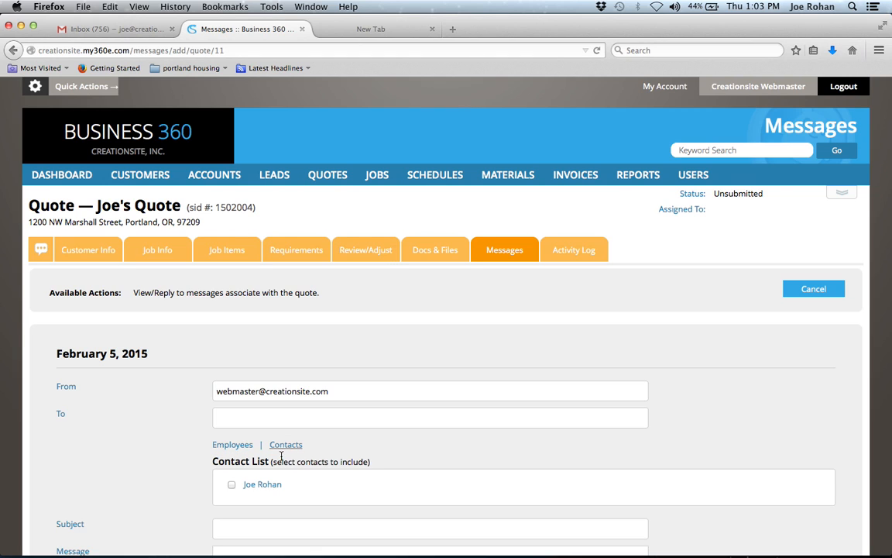
pyautogui.click(231, 486)
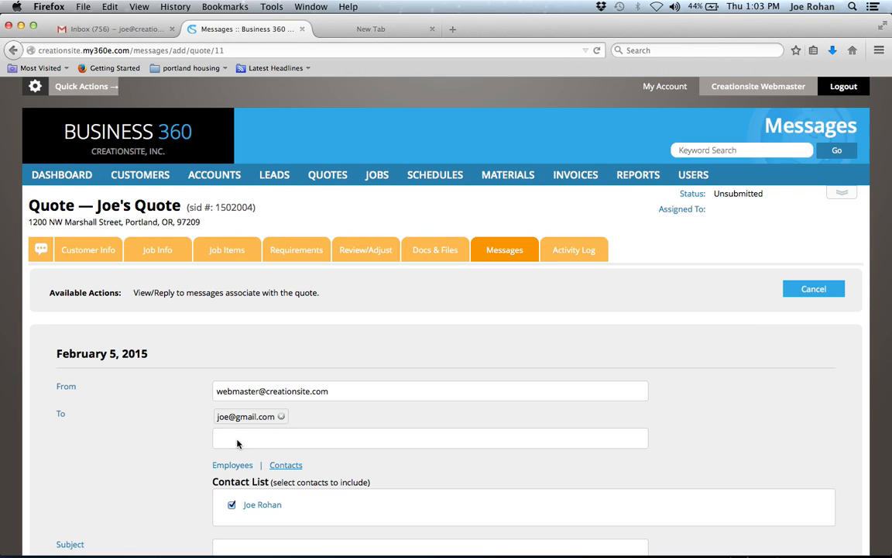
pyautogui.click(231, 465)
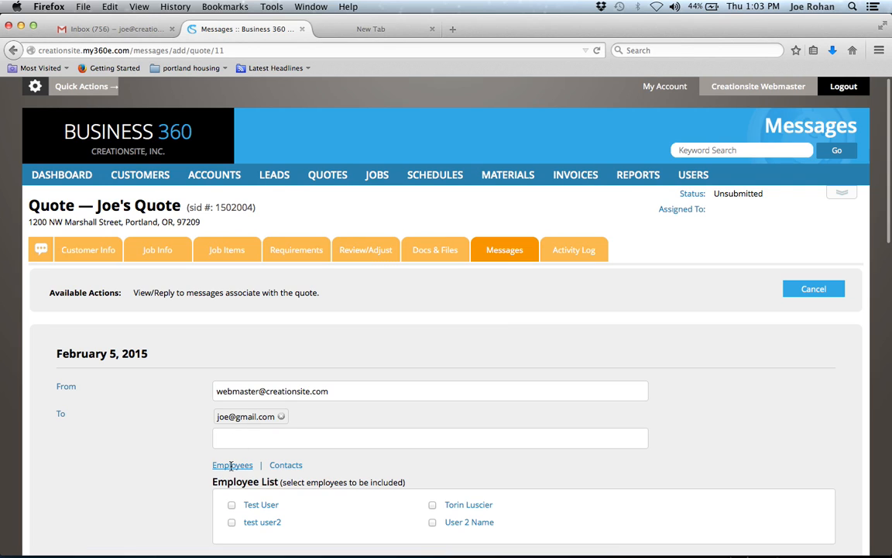
pyautogui.scroll(-5, 186, 487)
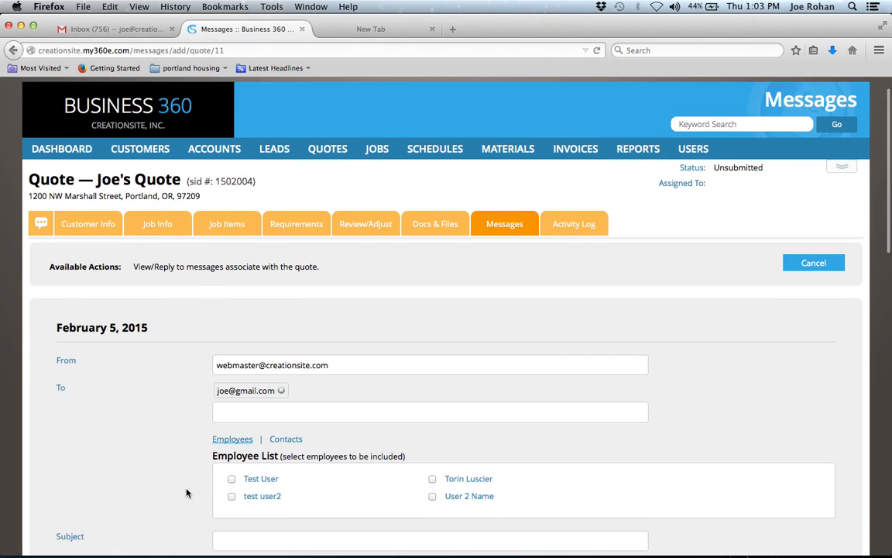
# Enter subject 'Here's your Quote' and a greeting saying 'Here is your quote.', checking the attached proposal PDF.
pyautogui.click(255, 378)
pyautogui.write("Here's ")
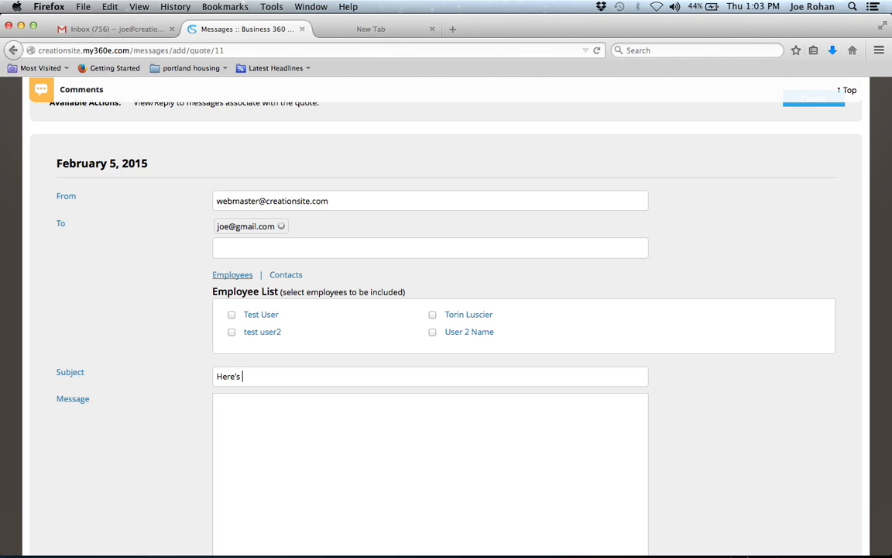
pyautogui.write('your Quote')
pyautogui.press('Tab')
pyautogui.write('fdsajk')
pyautogui.press('BackSpace')
pyautogui.press('BackSpace')
pyautogui.press('BackSpace')
pyautogui.press('BackSpace')
pyautogui.press('BackSpace')
pyautogui.write('Hi Joe,  Here is your ')
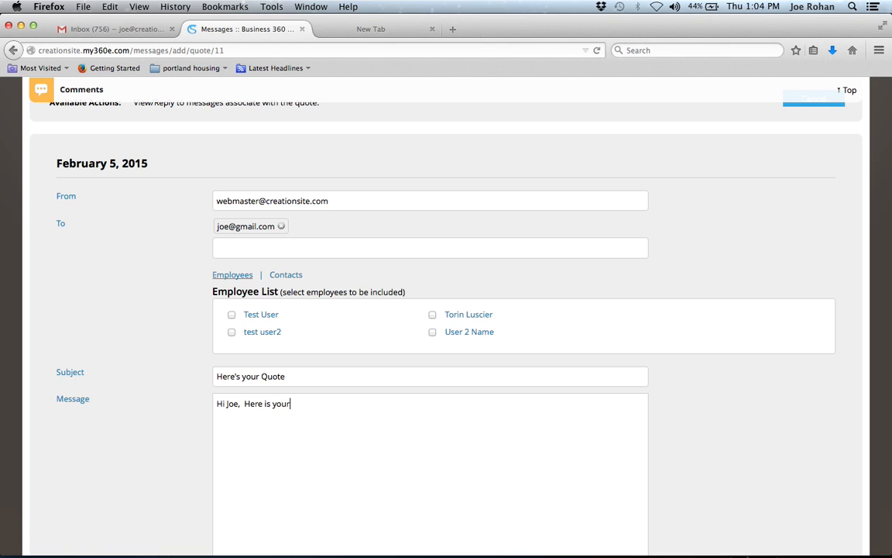
pyautogui.write('quote.')
pyautogui.scroll(-5, 335, 447)
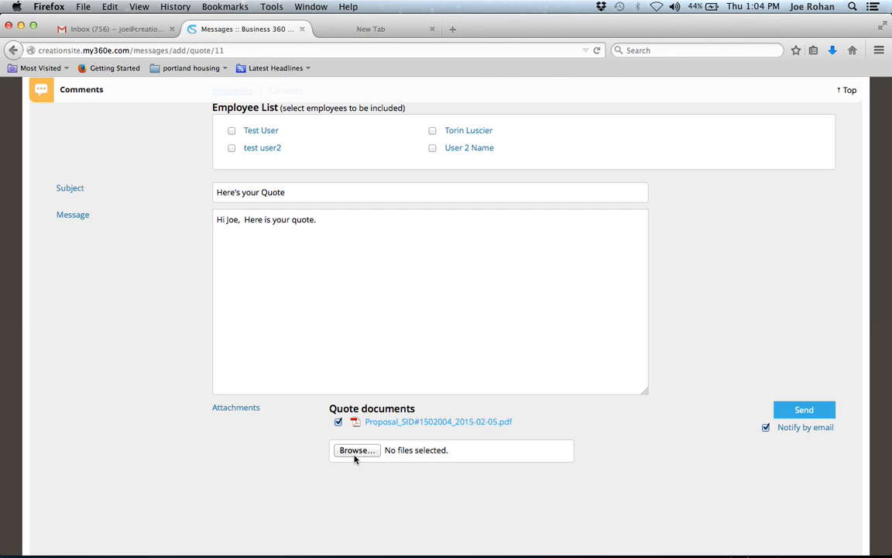
pyautogui.scroll(10, 293, 370)
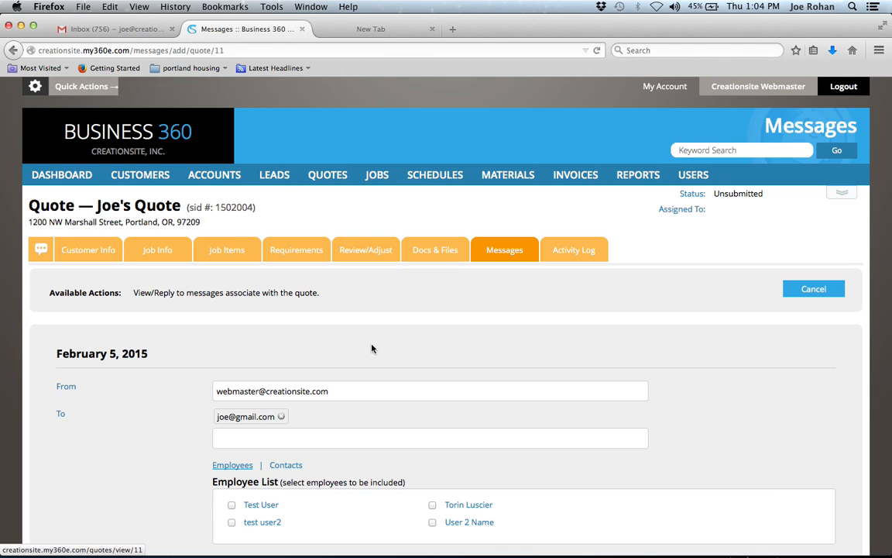
pyautogui.scroll(-5, 370, 344)
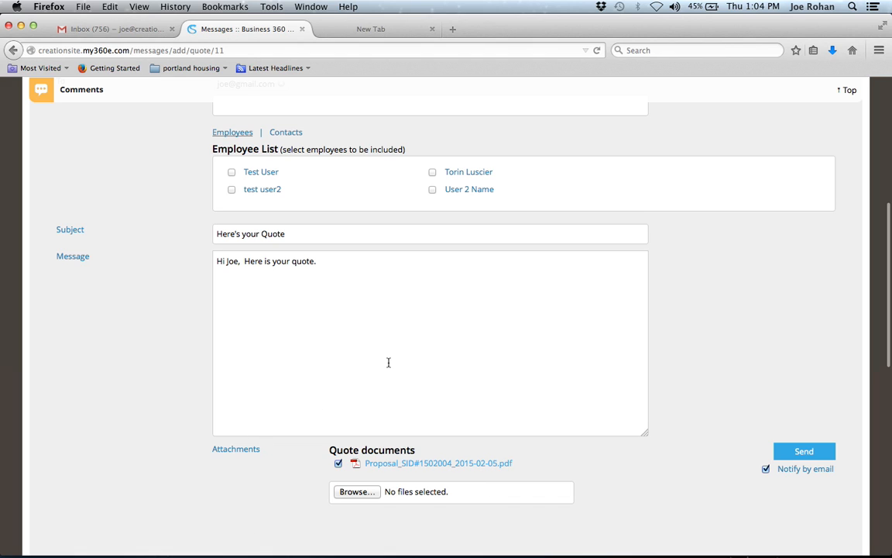
pyautogui.scroll(2, 389, 363)
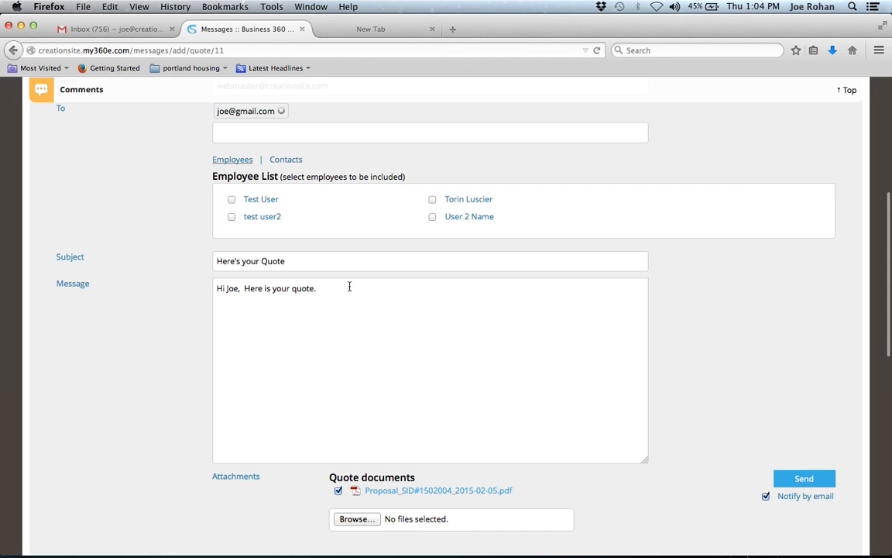
pyautogui.scroll(6, 150, 449)
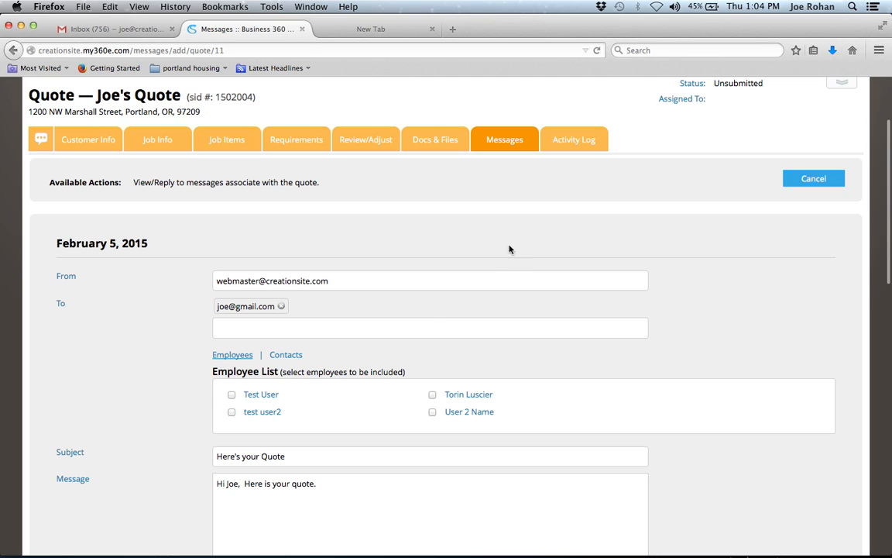
pyautogui.scroll(-5, 431, 322)
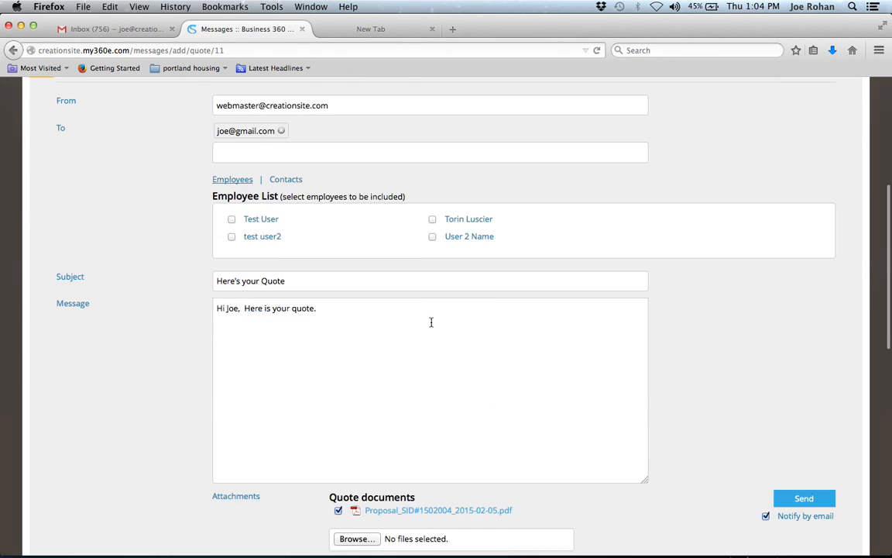
pyautogui.scroll(-2, 431, 322)
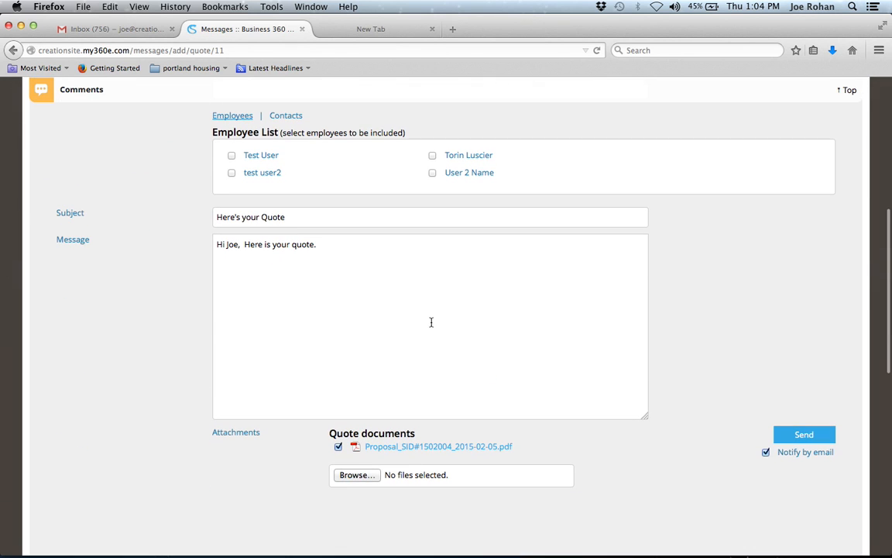
# Send the quote message, then go back to the Quotes list.
pyautogui.click(803, 436)
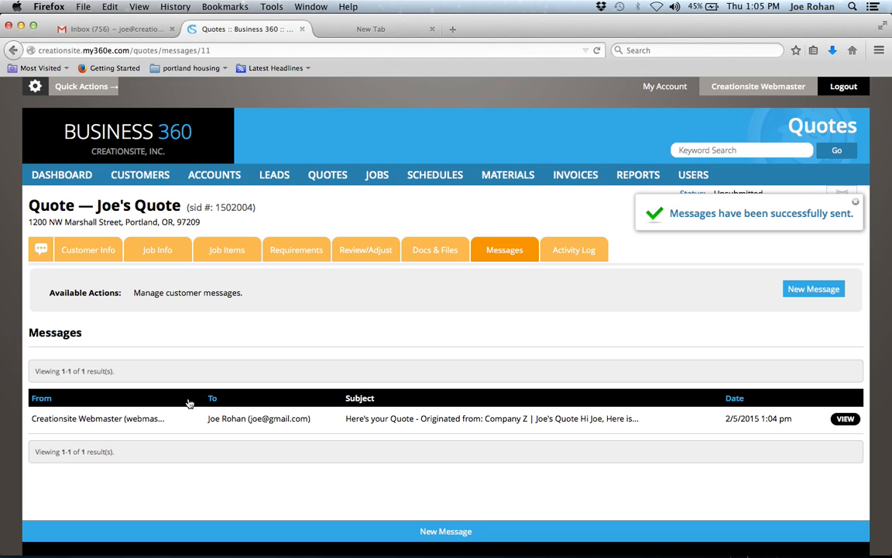
pyautogui.click(328, 178)
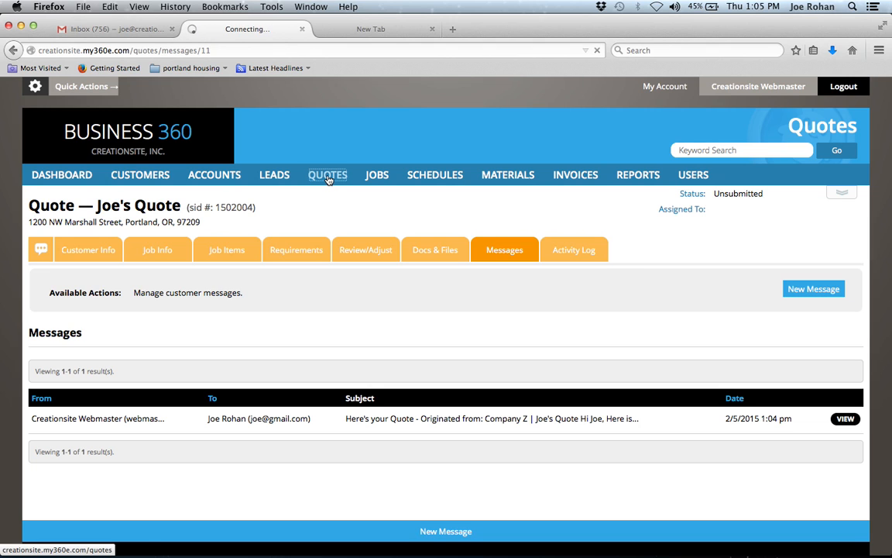